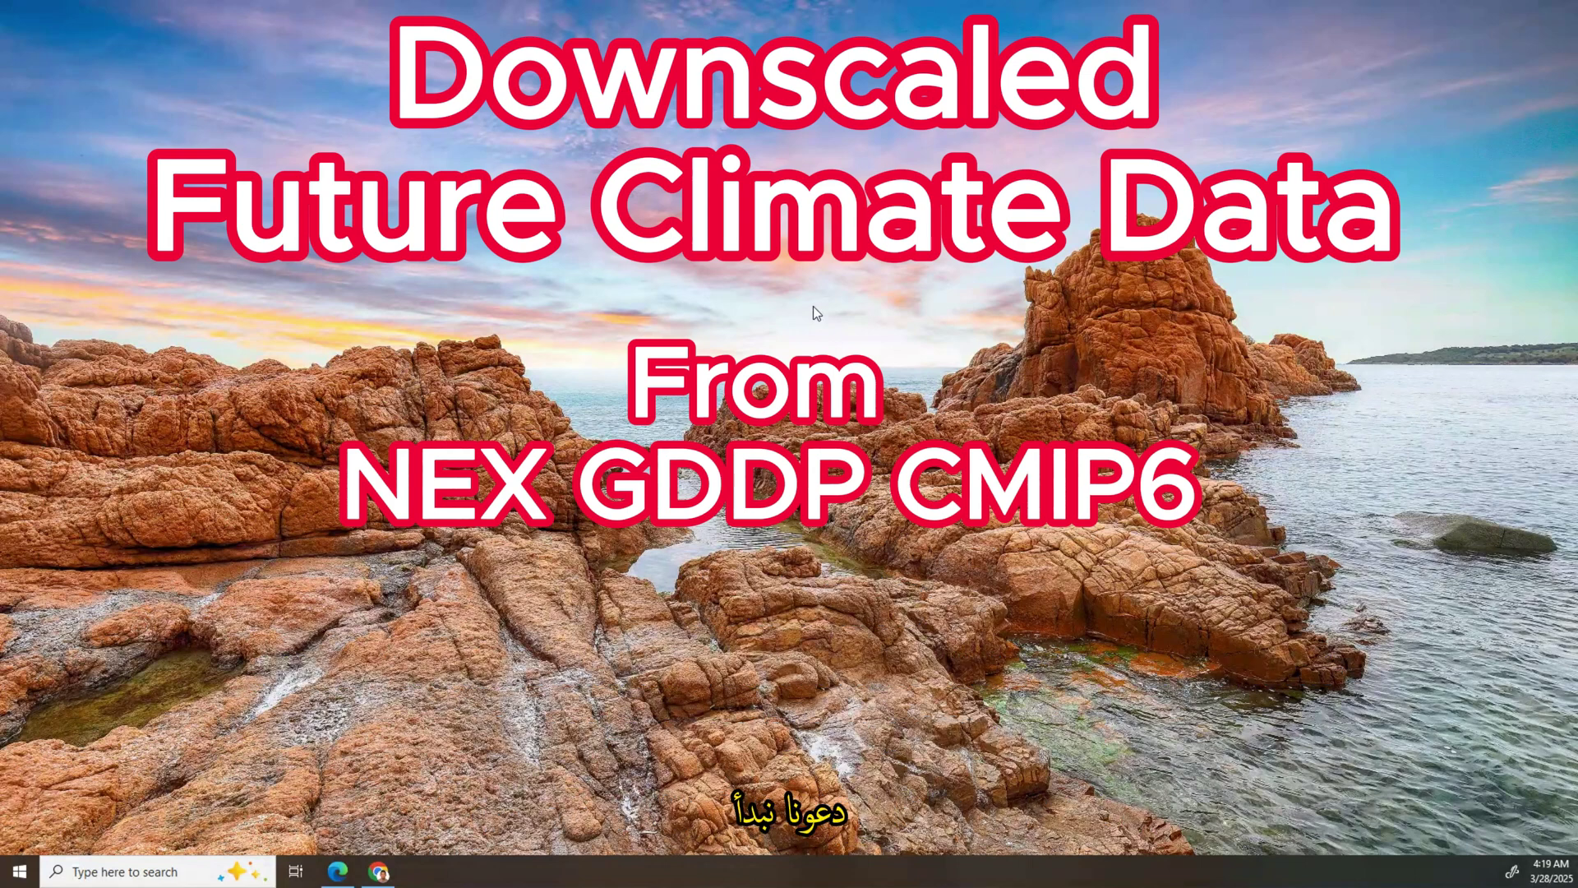
- In a new browser tab, enter the Google search query 'nex gddp cmip6'
{"action": "left_click", "coordinate": [378, 871]}
{"action": "left_click", "coordinate": [628, 329]}
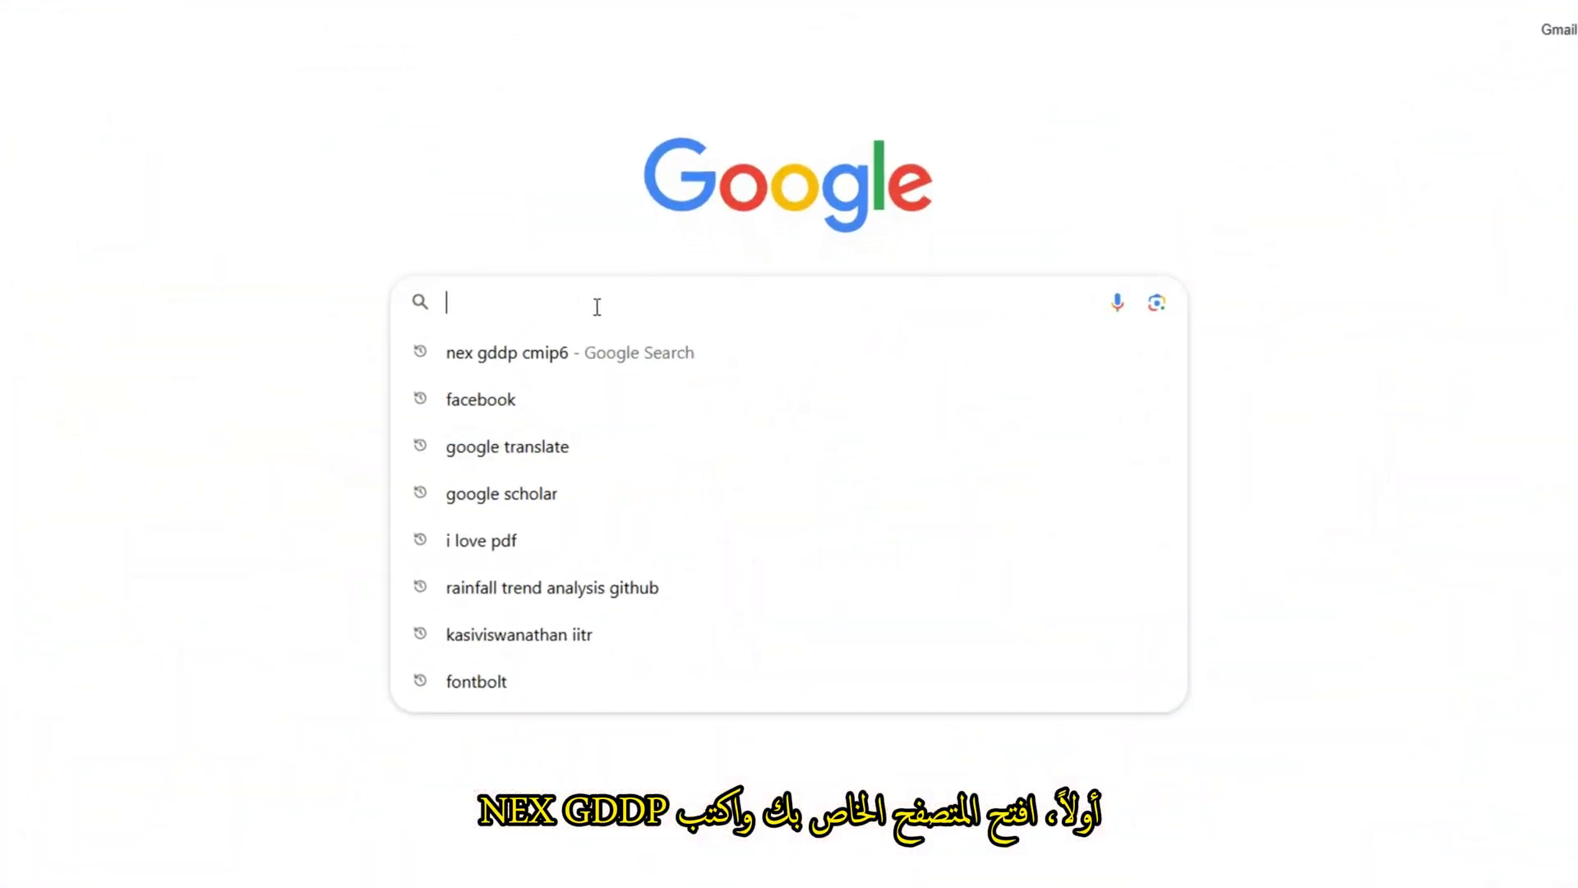
{"action": "type", "text": "nex"}
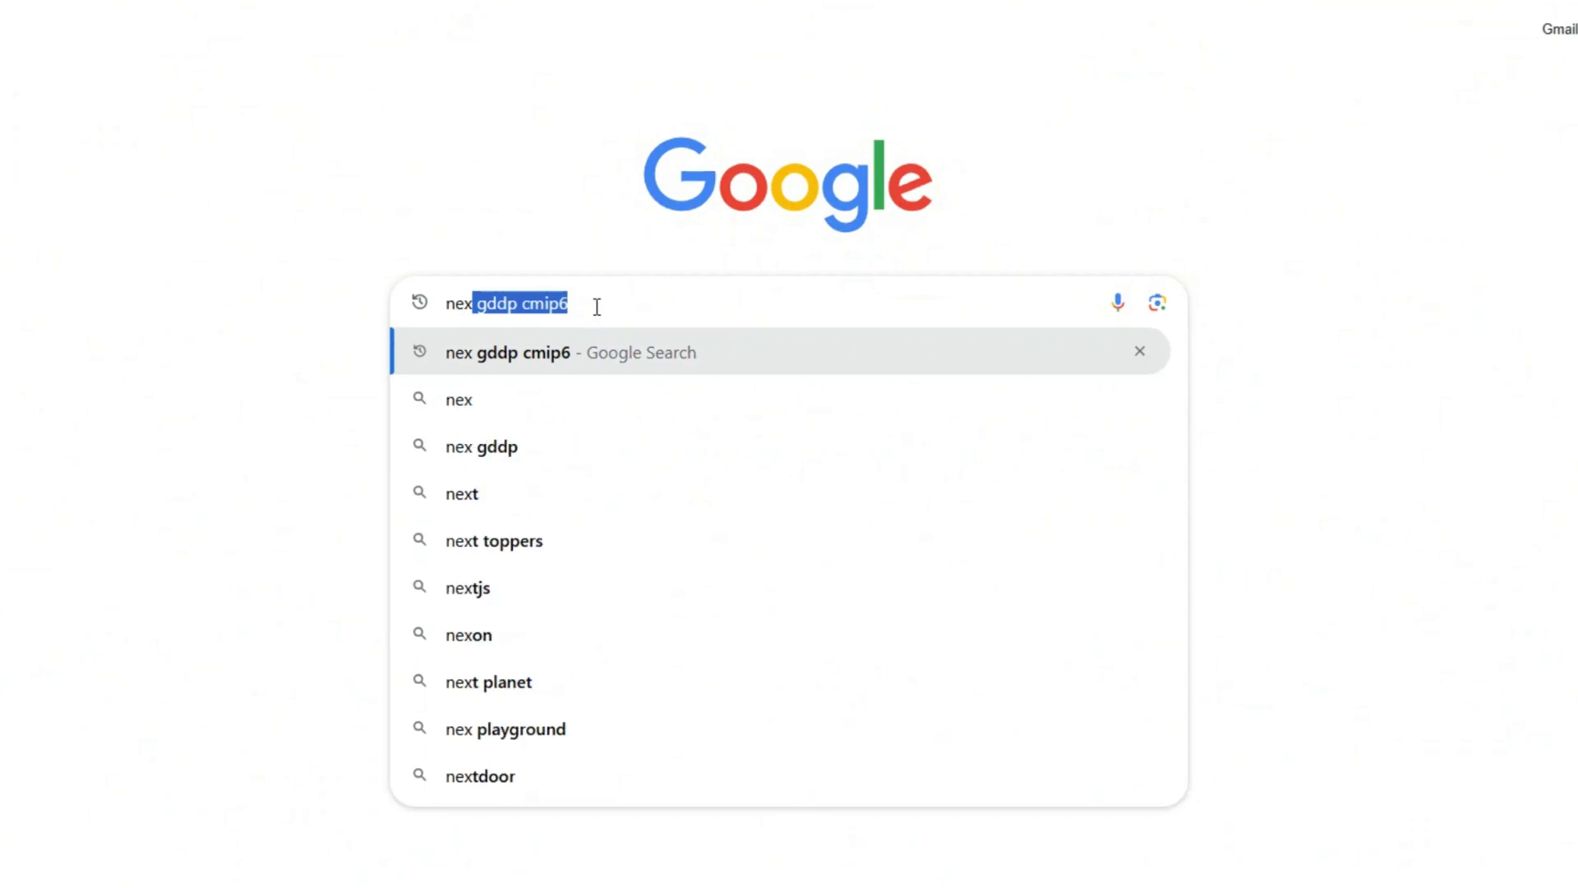
{"action": "type", "text": " g"}
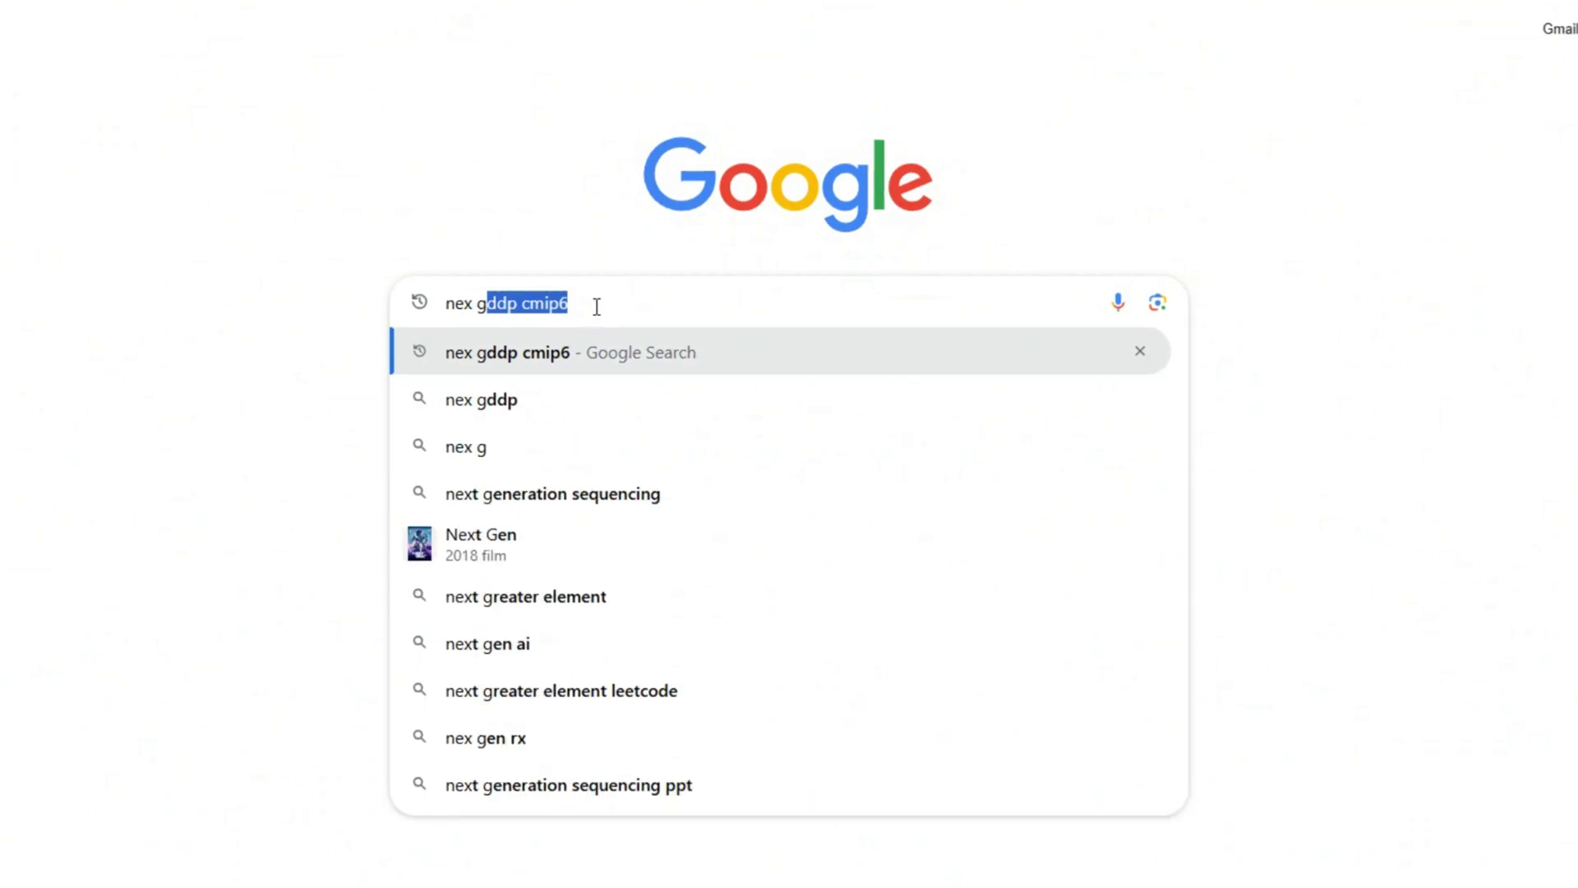
{"action": "type", "text": "ddp c"}
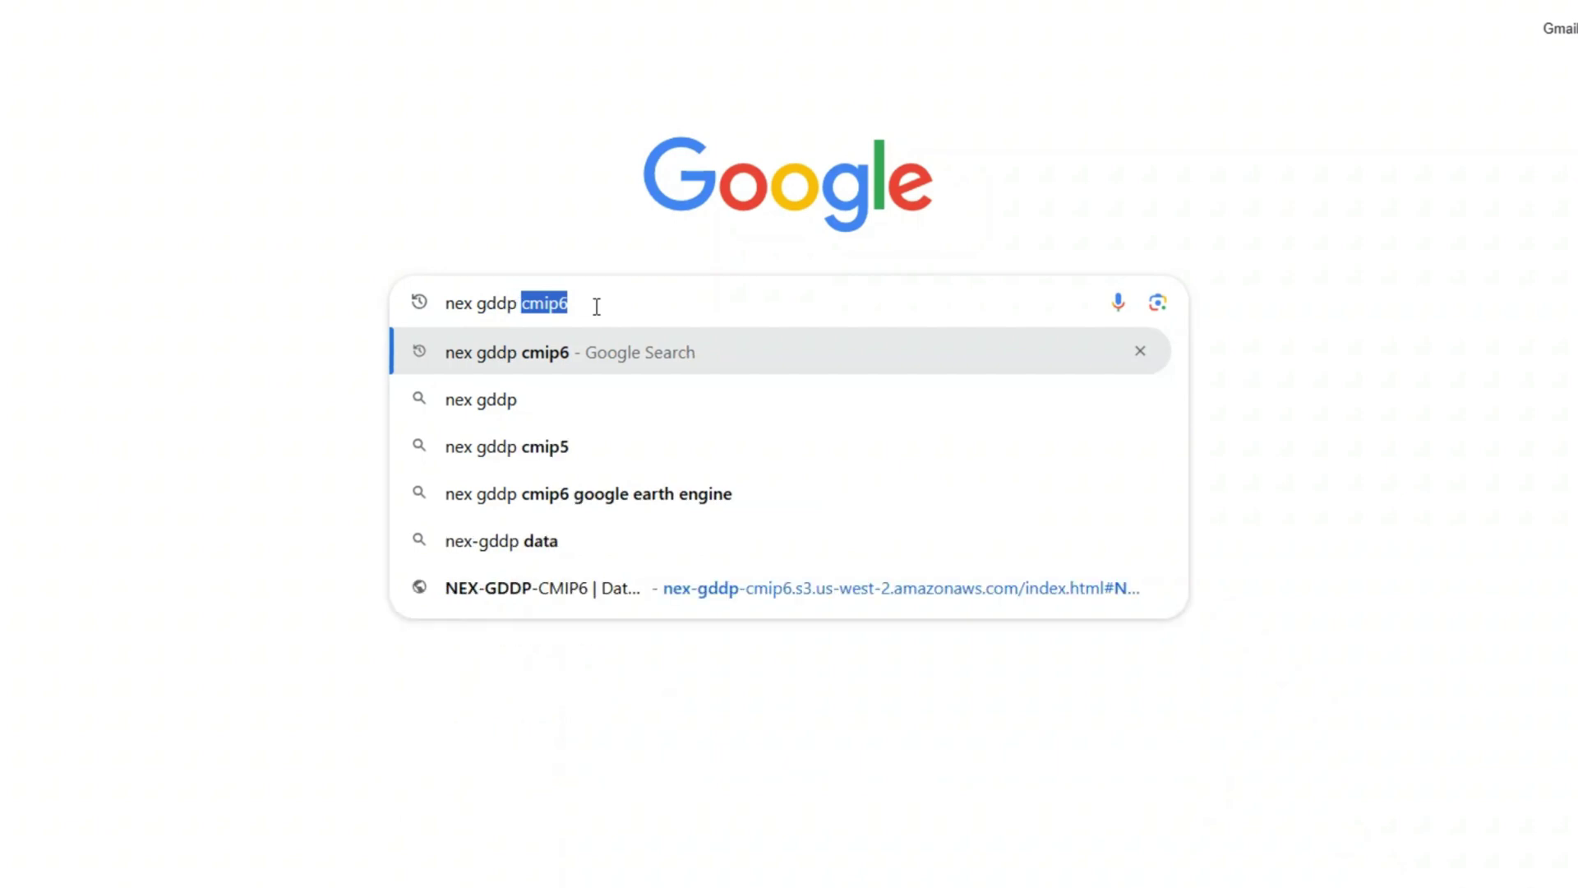
{"action": "type", "text": "mip"}
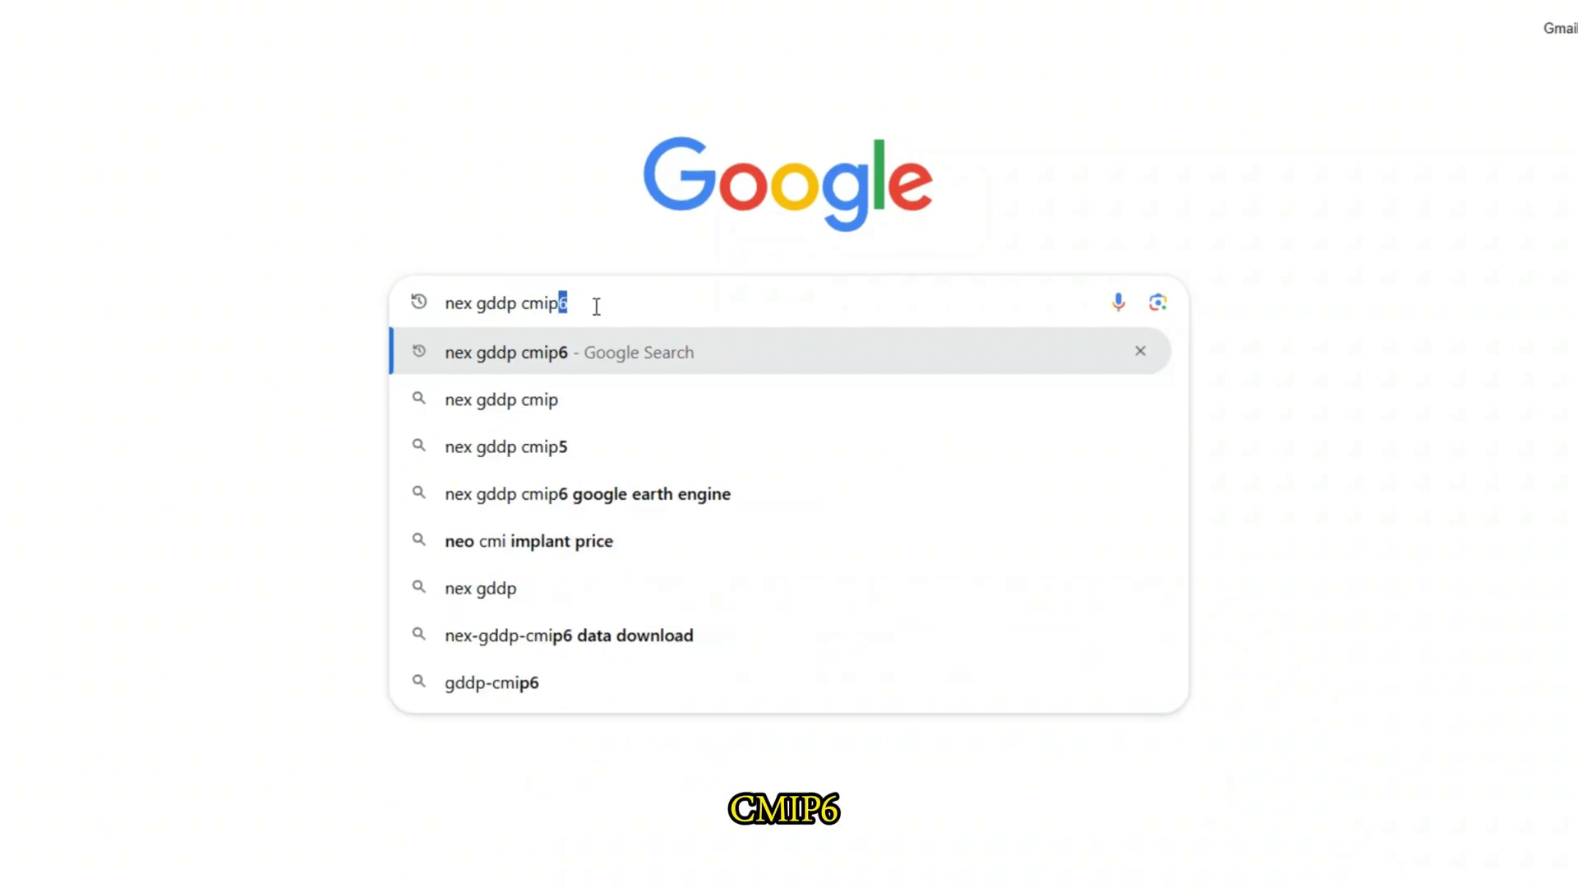
{"action": "type", "text": "6"}
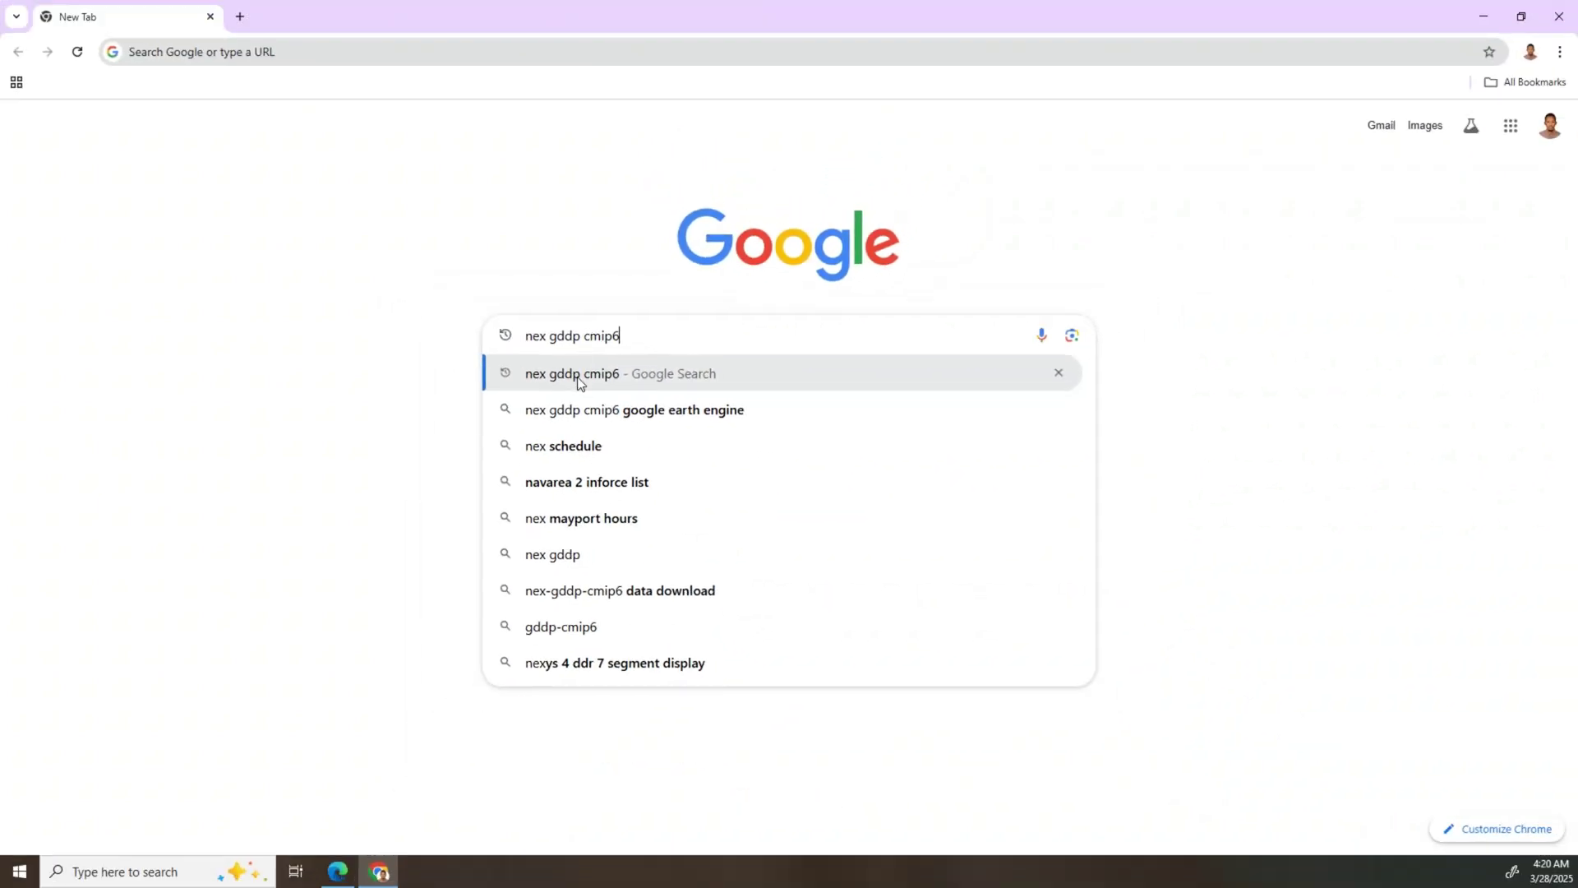
- Run the search, open the NASA NCCS NEX-GDDP-CMIP6 result and scroll to its Data Access section
{"action": "key", "text": "Return"}
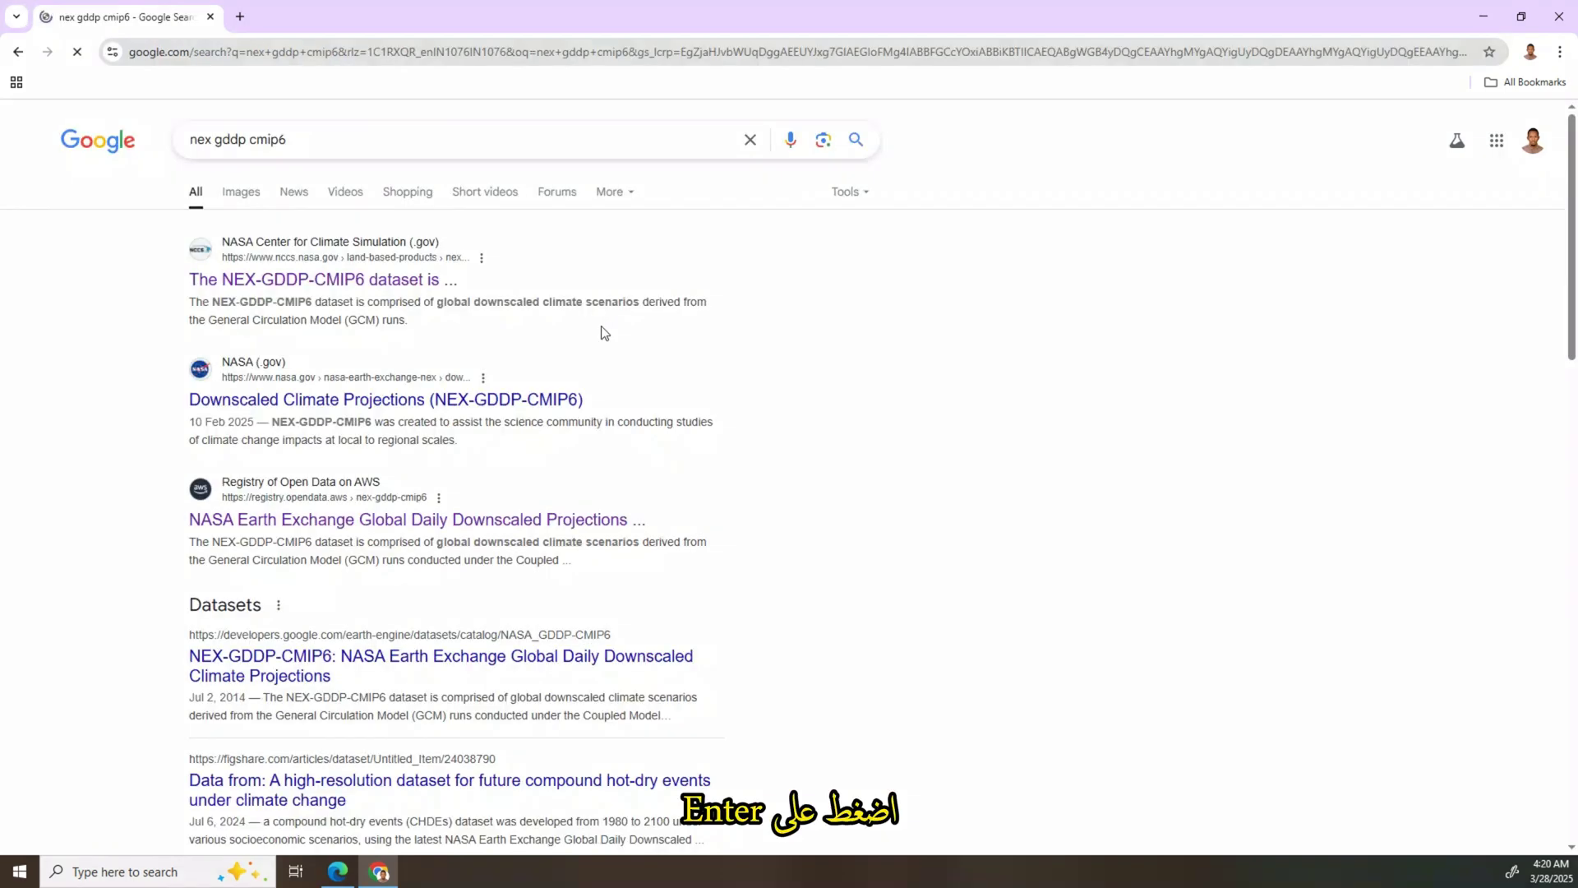
{"action": "left_click", "coordinate": [323, 281]}
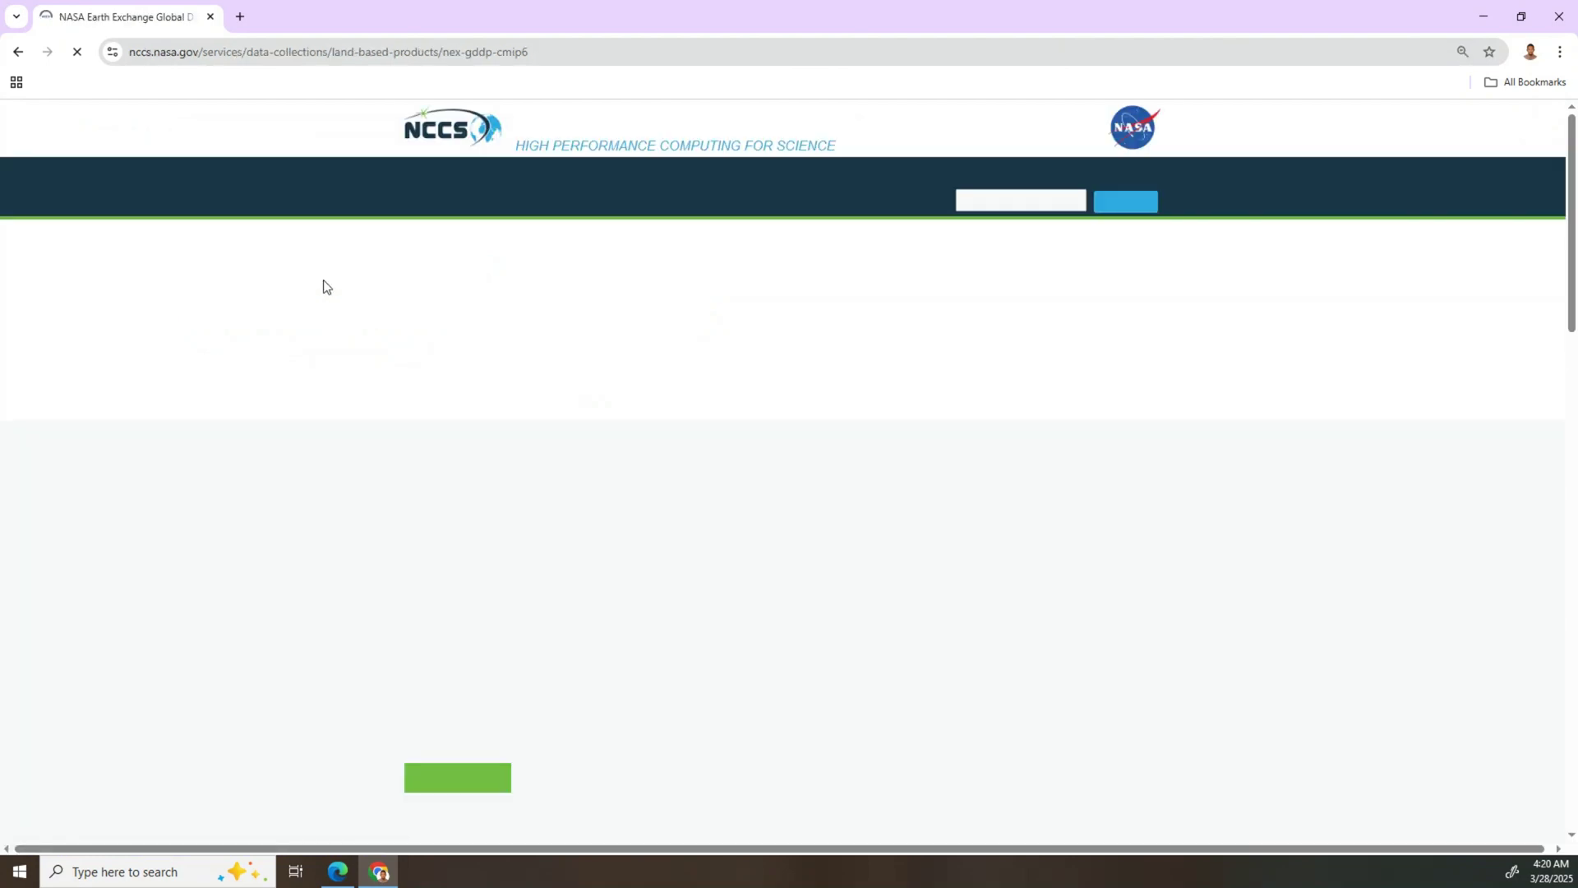
{"action": "scroll", "coordinate": [323, 286], "scroll_direction": "down", "scroll_amount": 5}
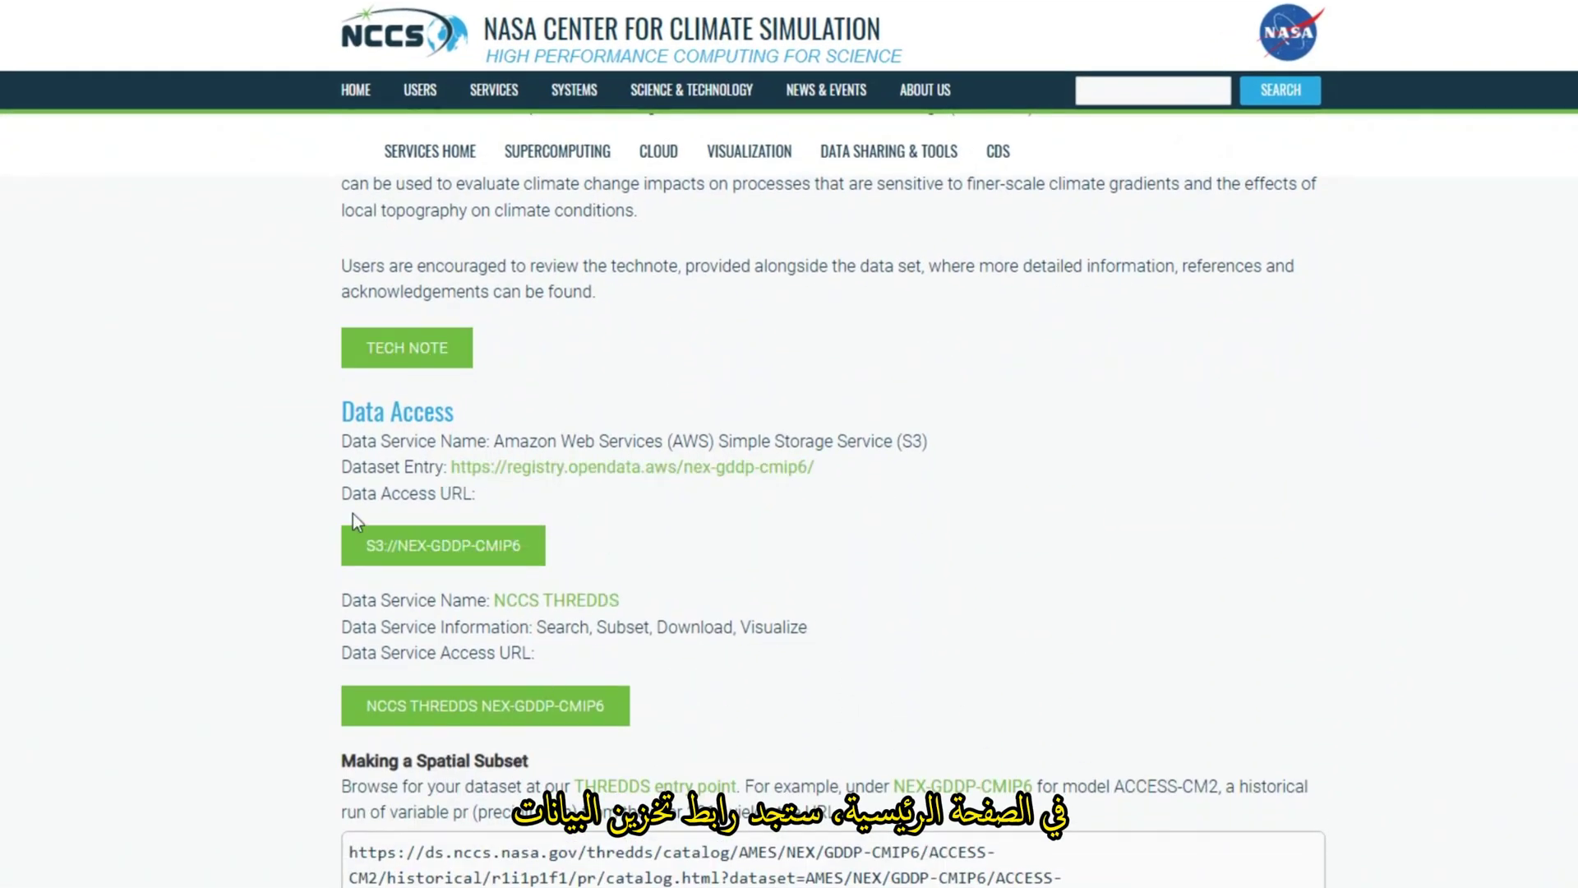
{"action": "scroll", "coordinate": [427, 542], "scroll_direction": "down", "scroll_amount": 1}
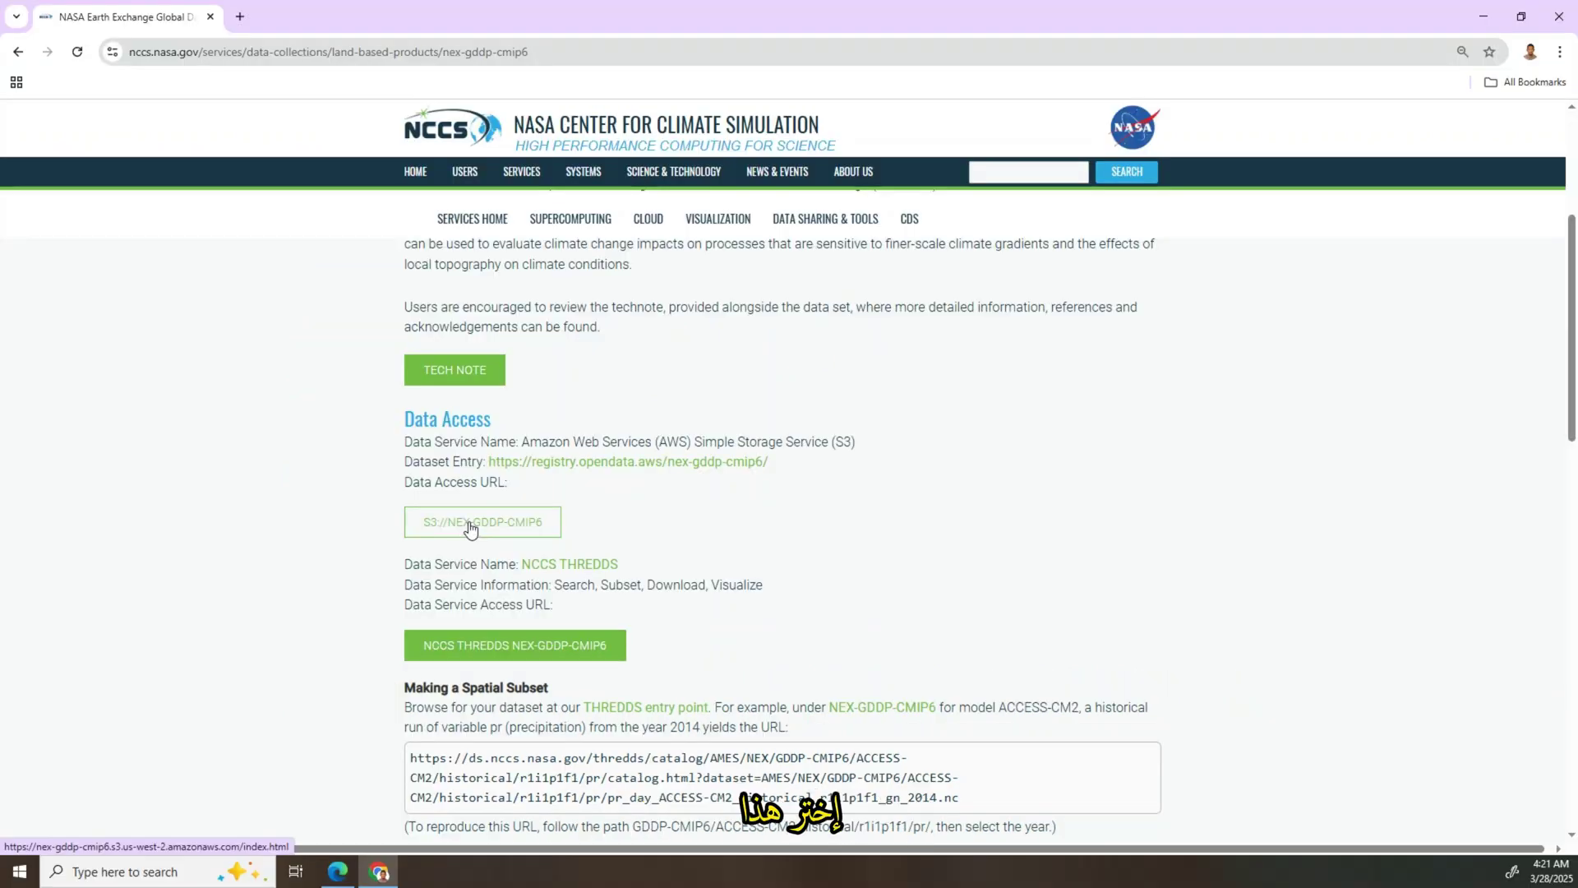
- Open the dataset's S3 bucket in AWS S3 Explorer and enter the NEX-GDDP-CMIP6 folder
{"action": "left_click", "coordinate": [470, 529]}
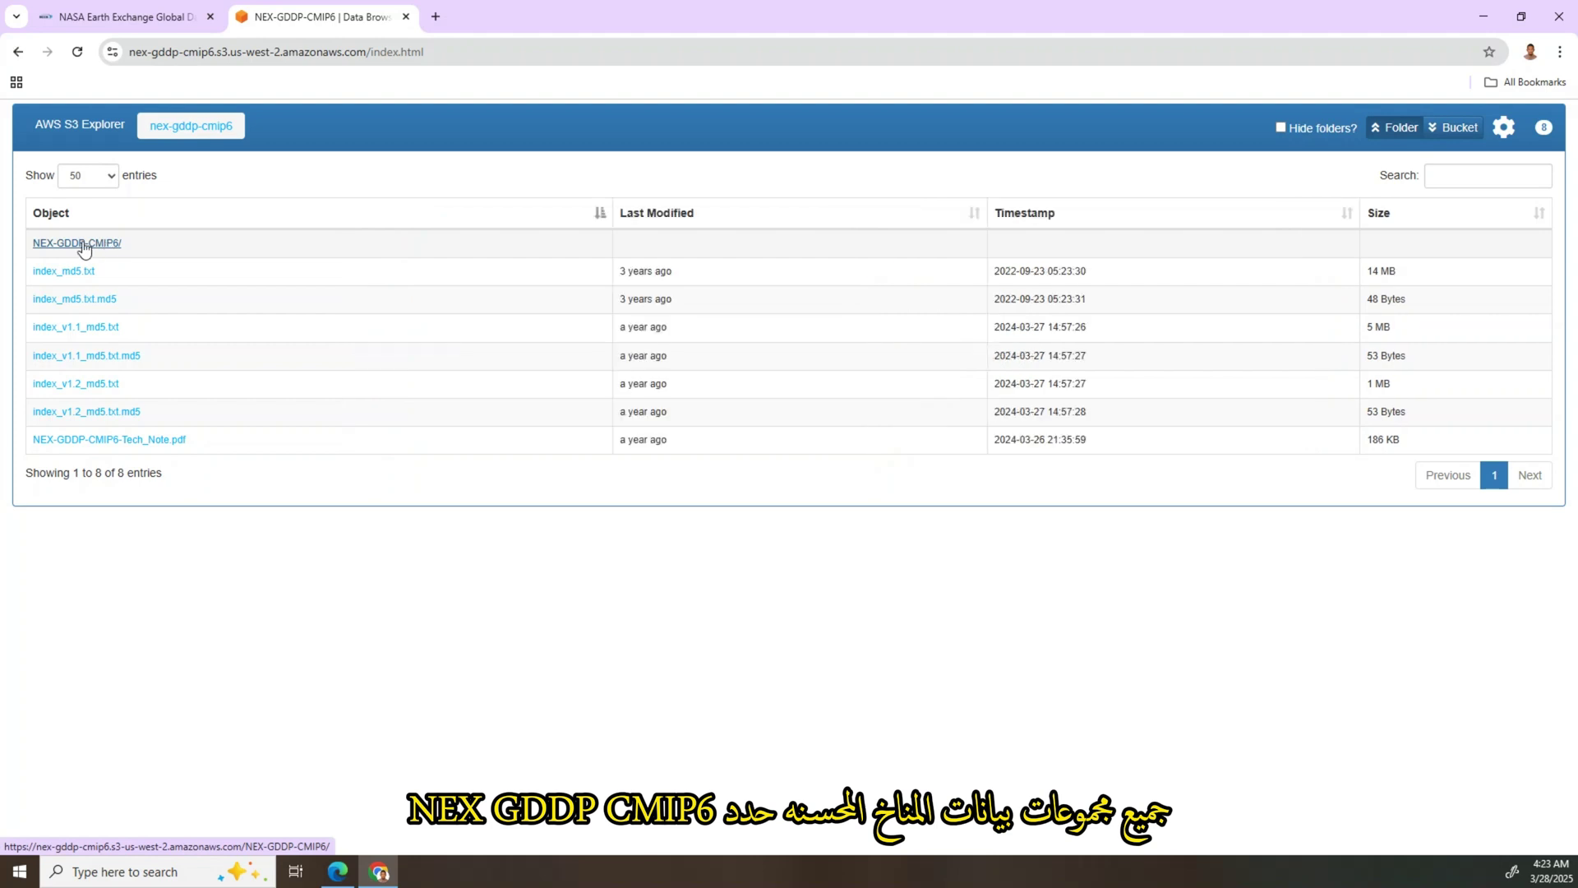
{"action": "left_click", "coordinate": [84, 245]}
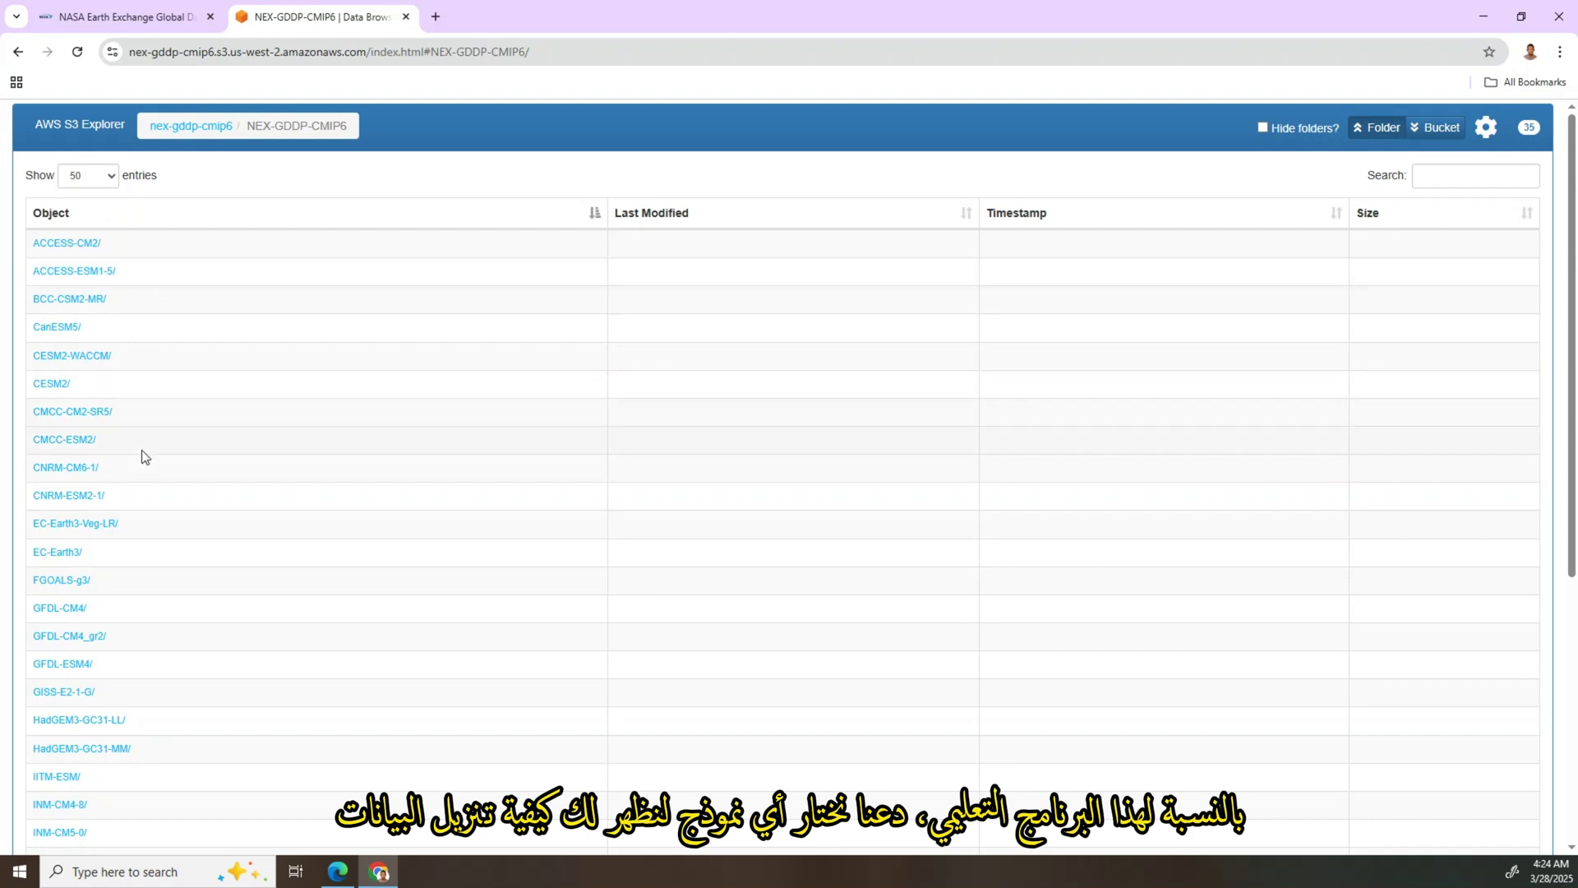
- Open the ACCESS-CM2 model folder, then its ssp245 scenario folder
{"action": "left_click", "coordinate": [70, 245]}
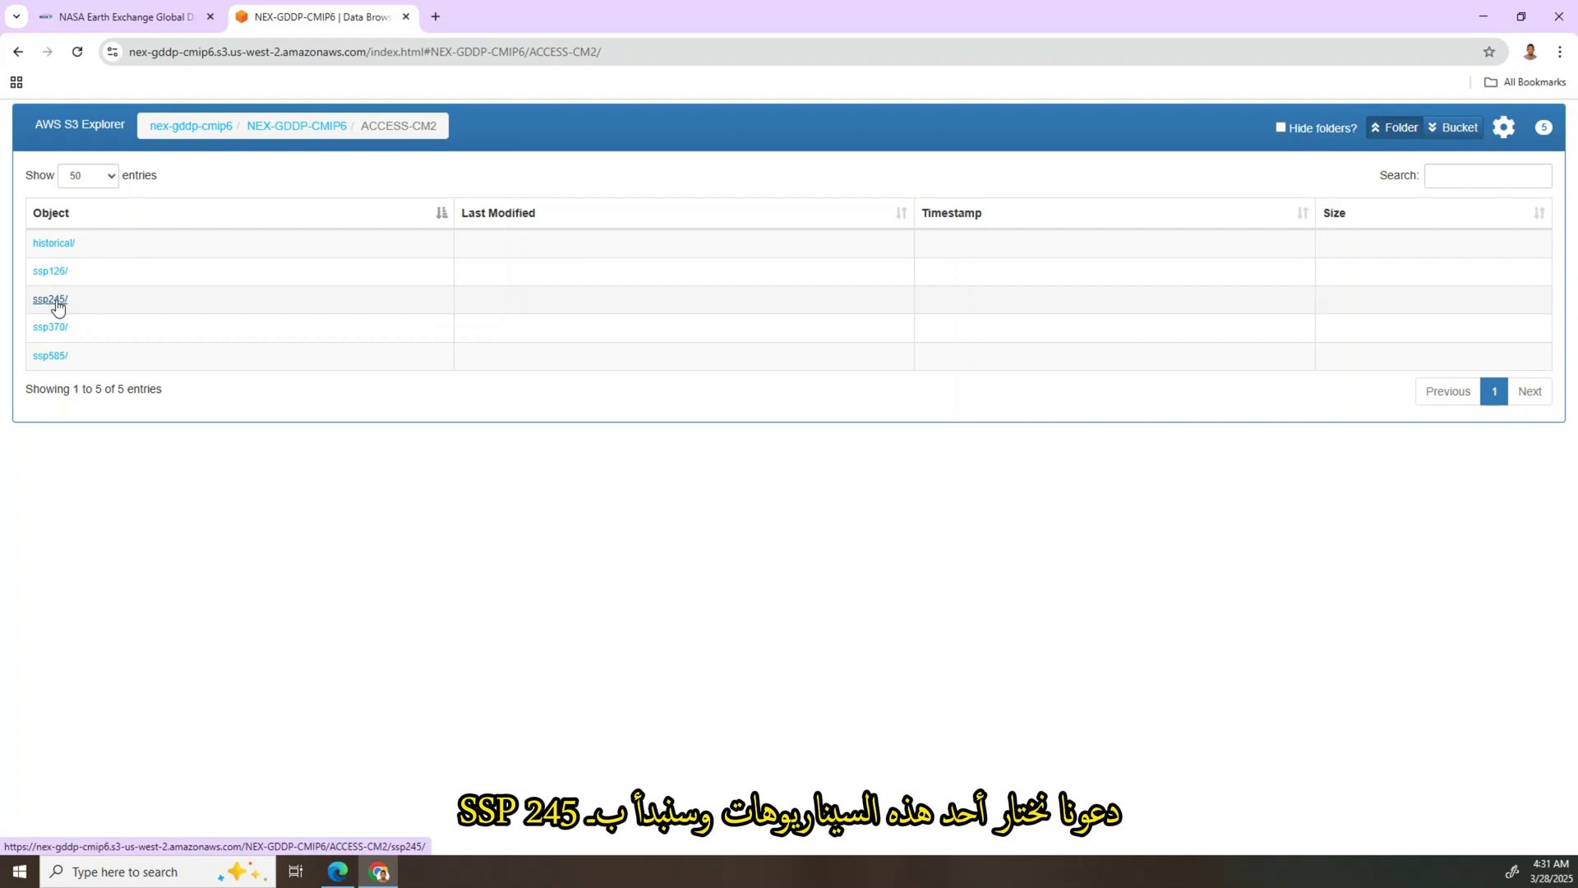
{"action": "left_click", "coordinate": [56, 301]}
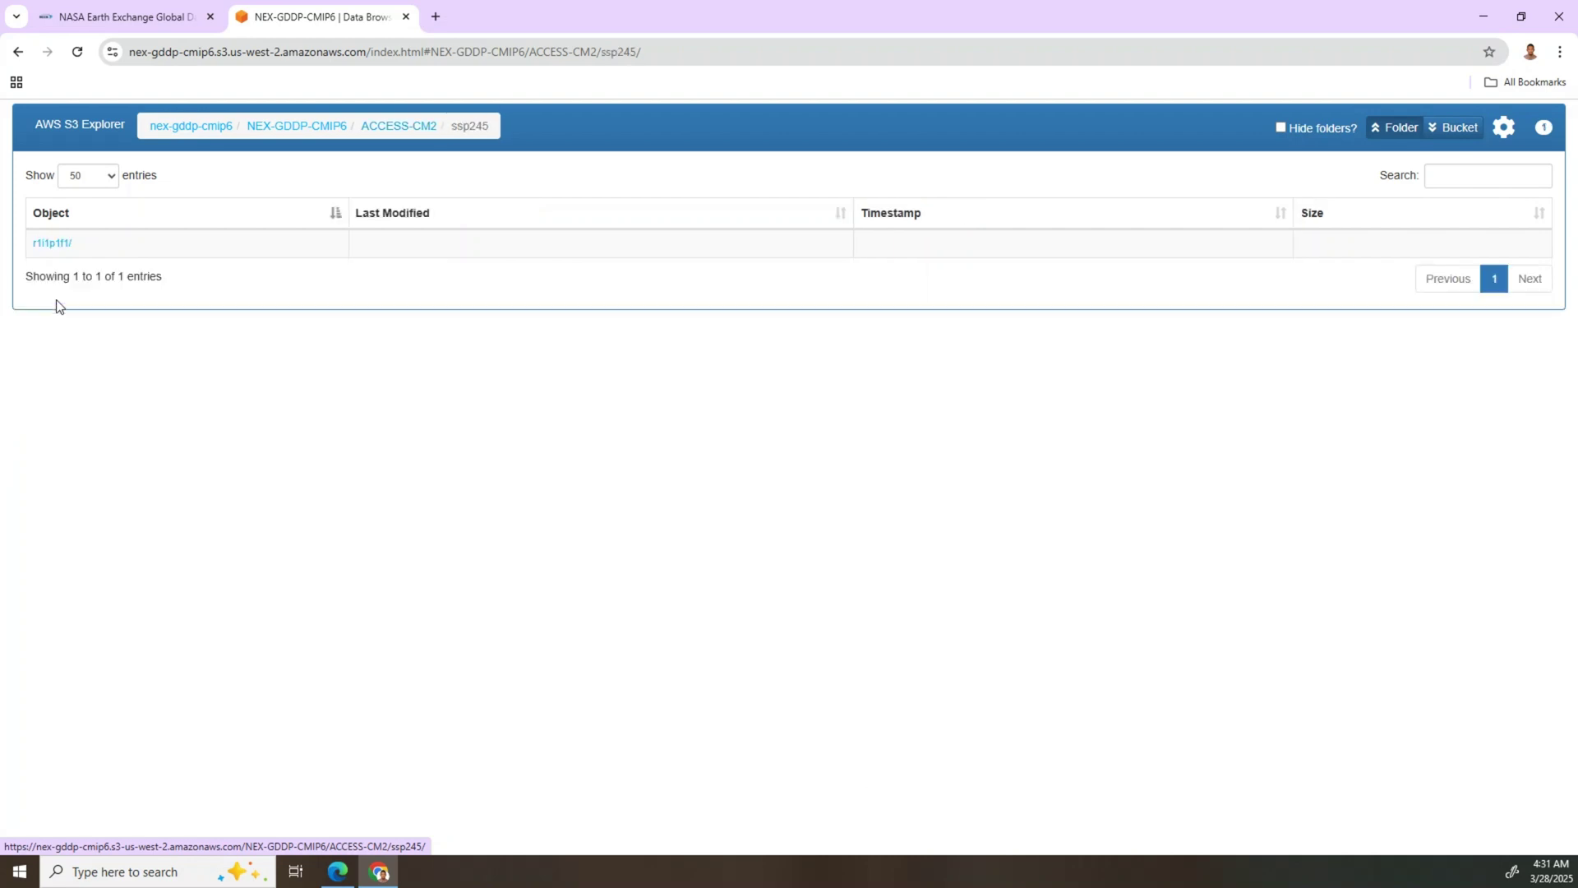
- Open the r1i1p1f1 run folder to list its variable folders
{"action": "left_click", "coordinate": [61, 245]}
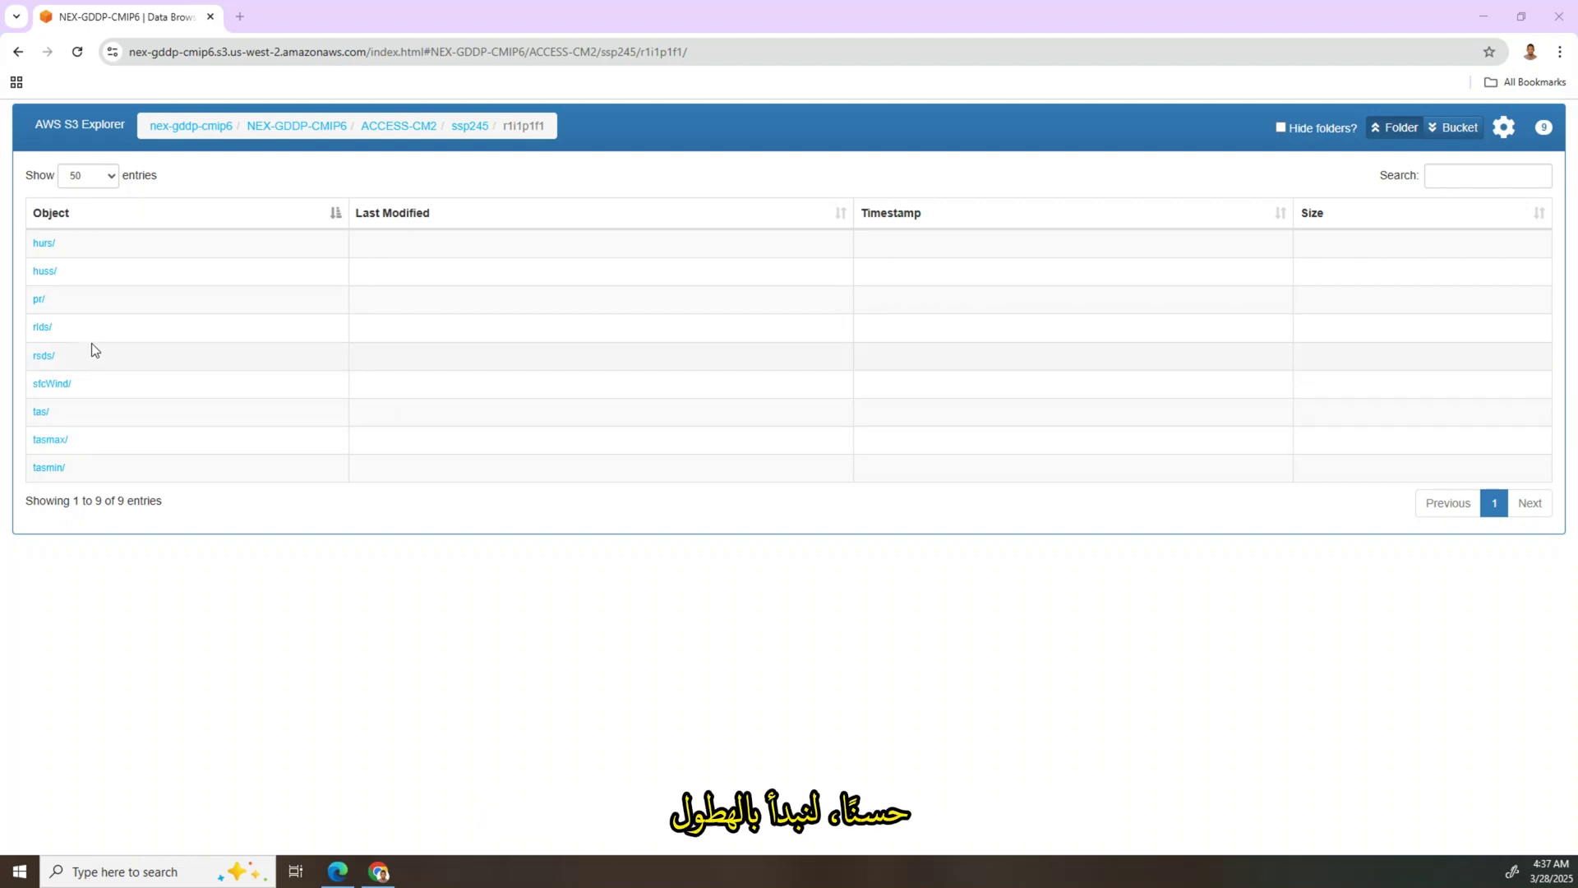
{"action": "left_click", "coordinate": [39, 300]}
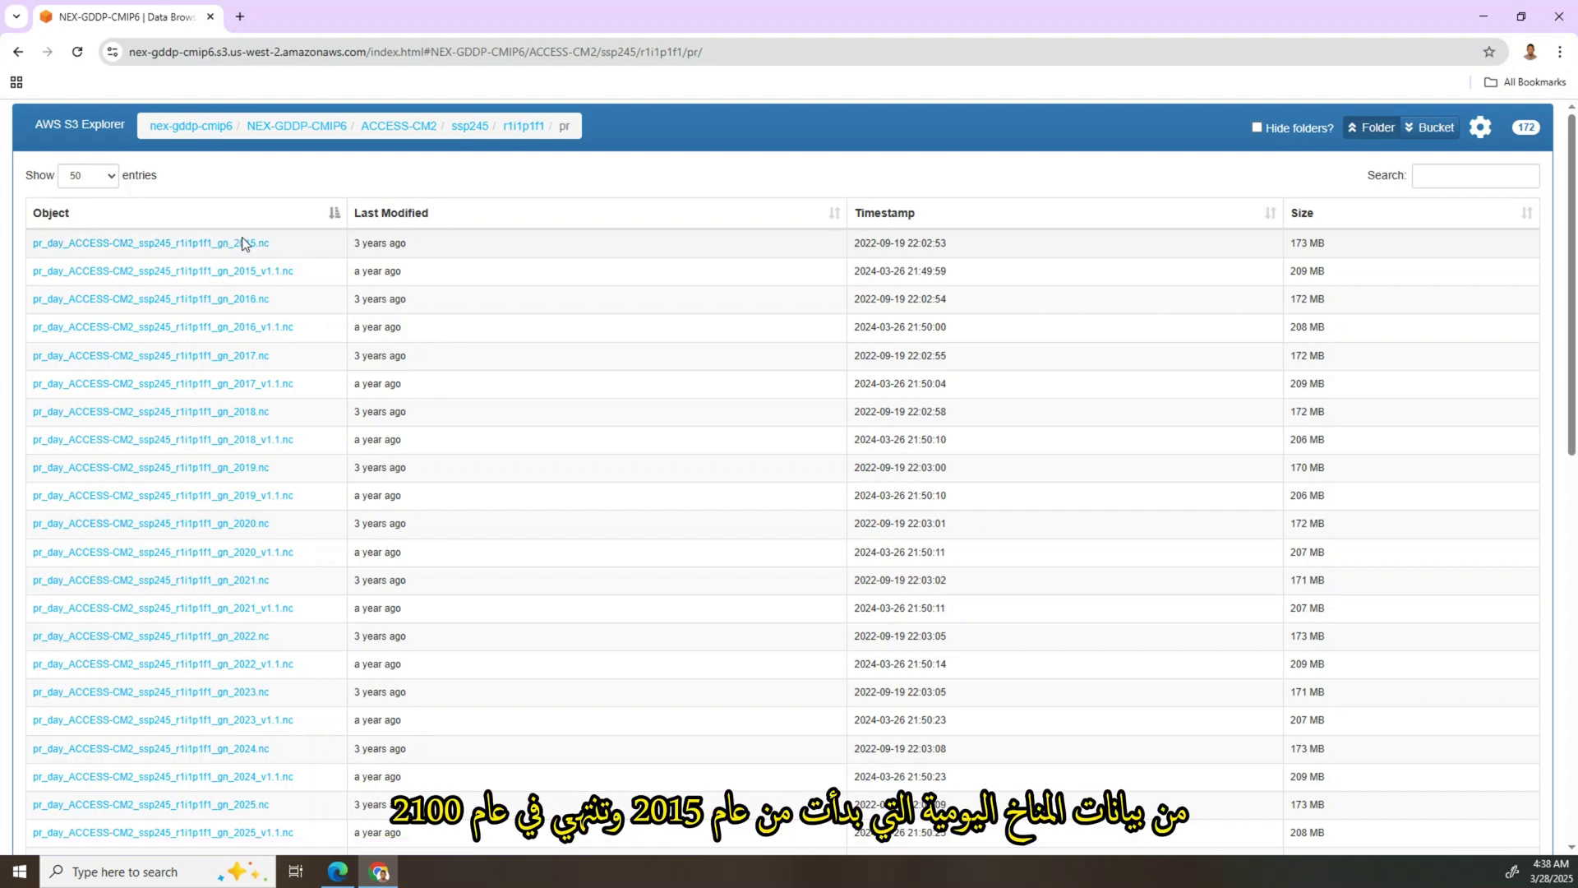
{"action": "scroll", "coordinate": [267, 333], "scroll_direction": "down", "scroll_amount": 4}
{"action": "scroll", "coordinate": [267, 333], "scroll_direction": "down", "scroll_amount": 6}
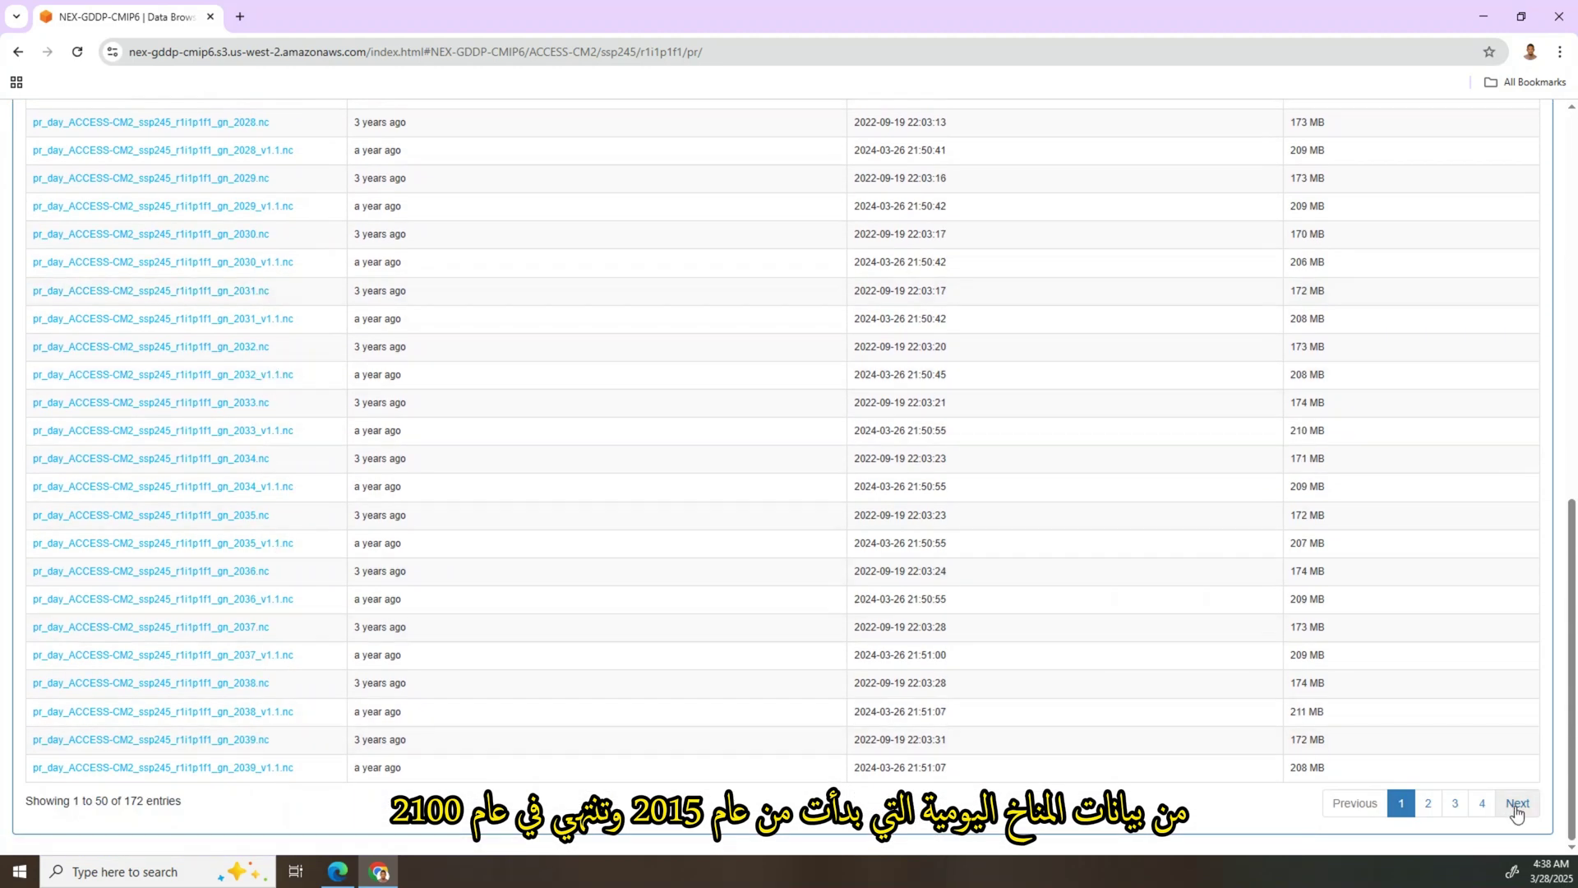
{"action": "double_click", "coordinate": [1517, 803]}
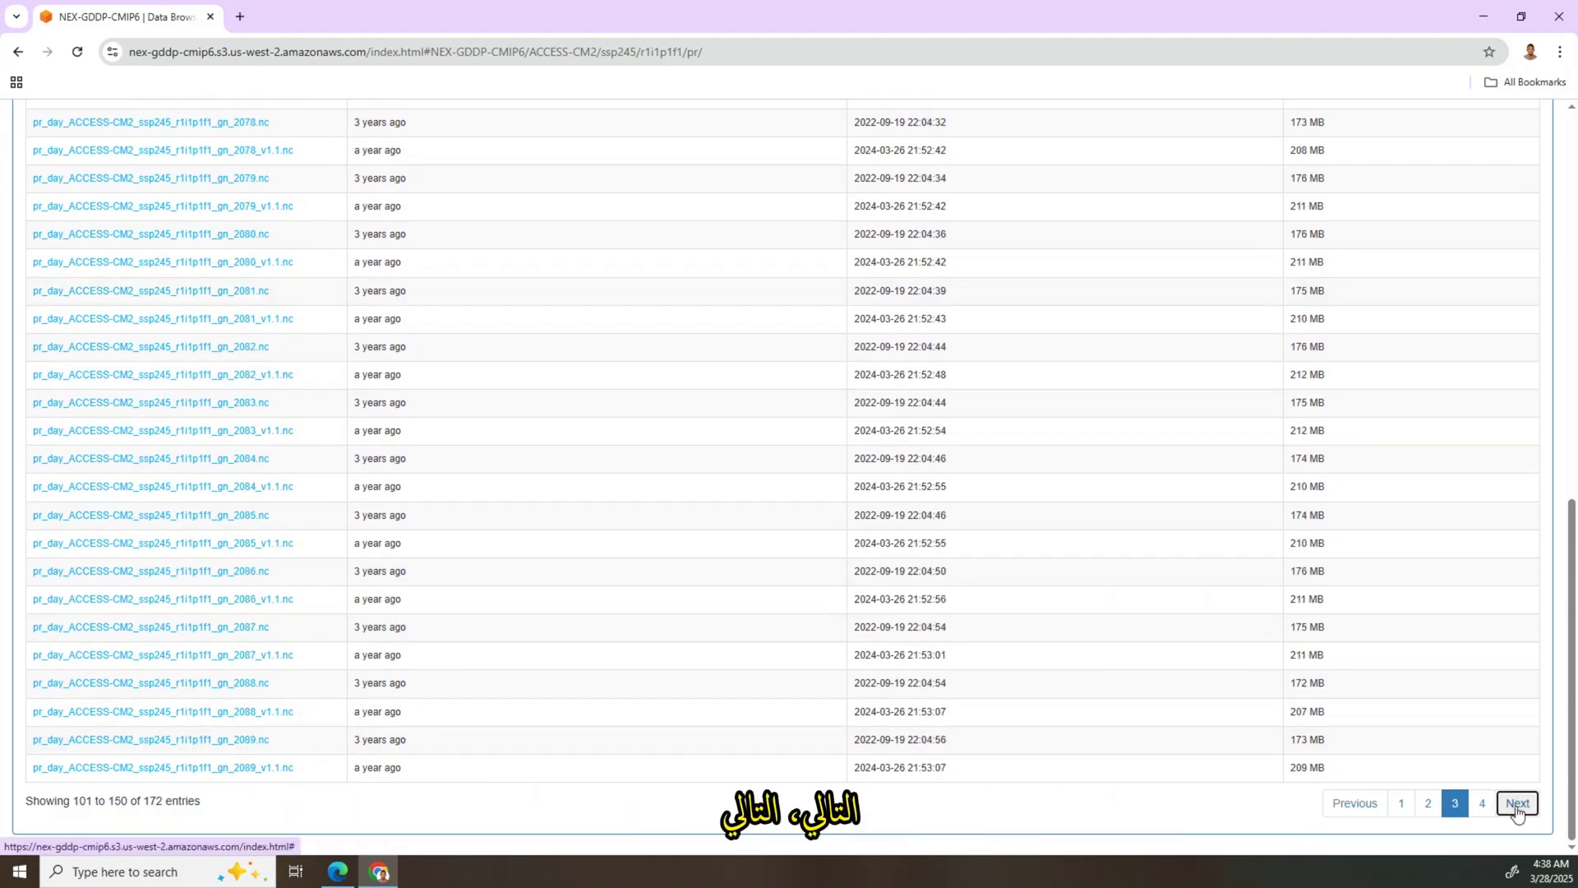
{"action": "left_click", "coordinate": [1517, 809]}
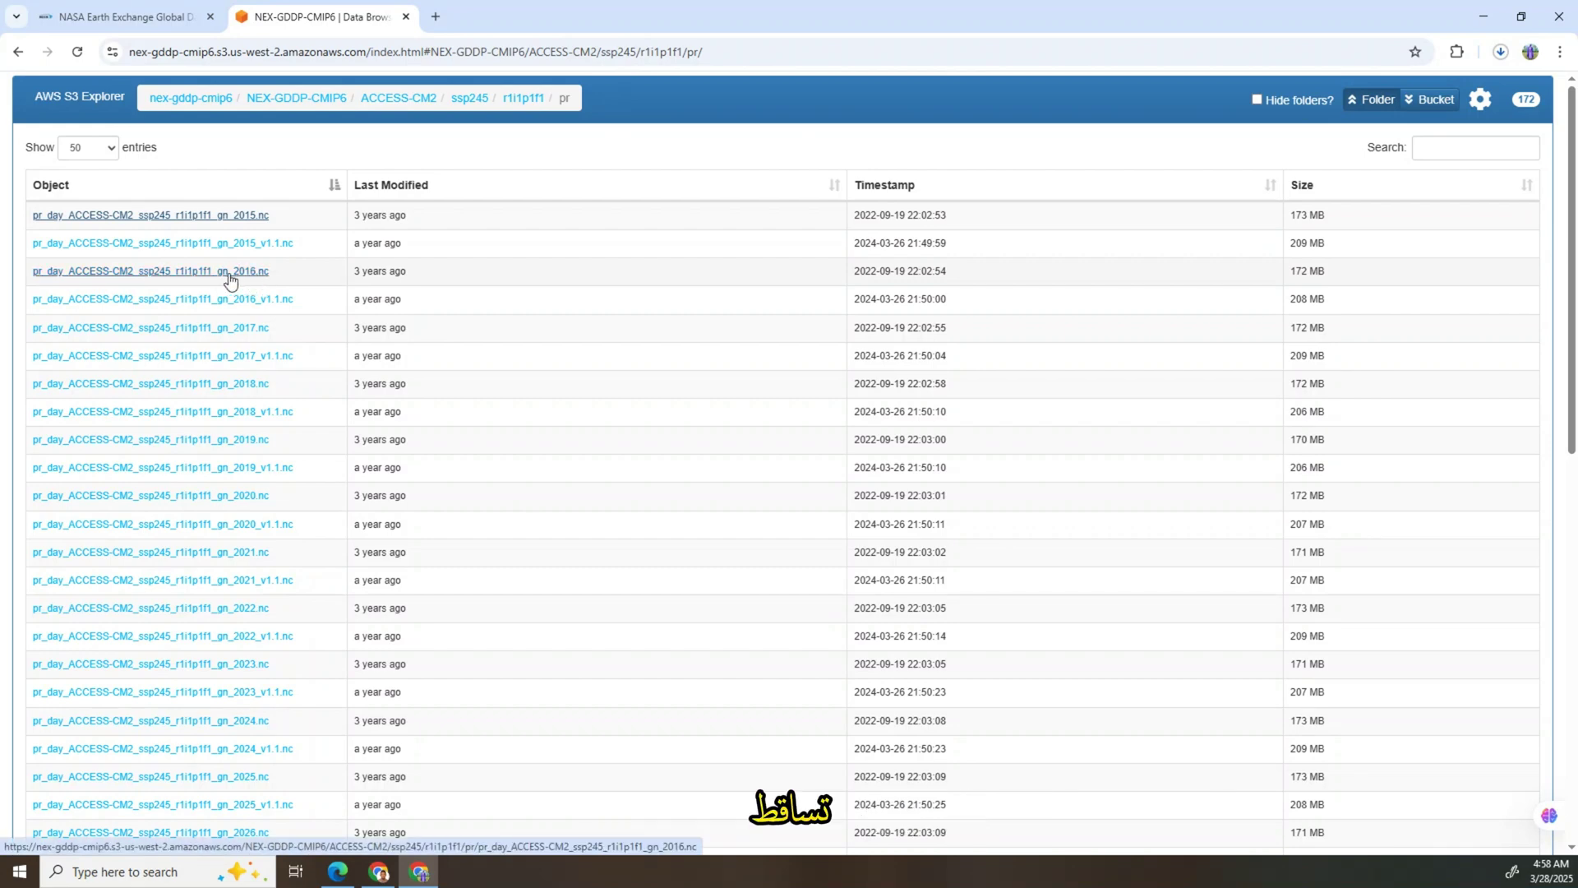
- Download the 2016 ssp245 precipitation .nc file from the pr listing
{"action": "left_click", "coordinate": [230, 279]}
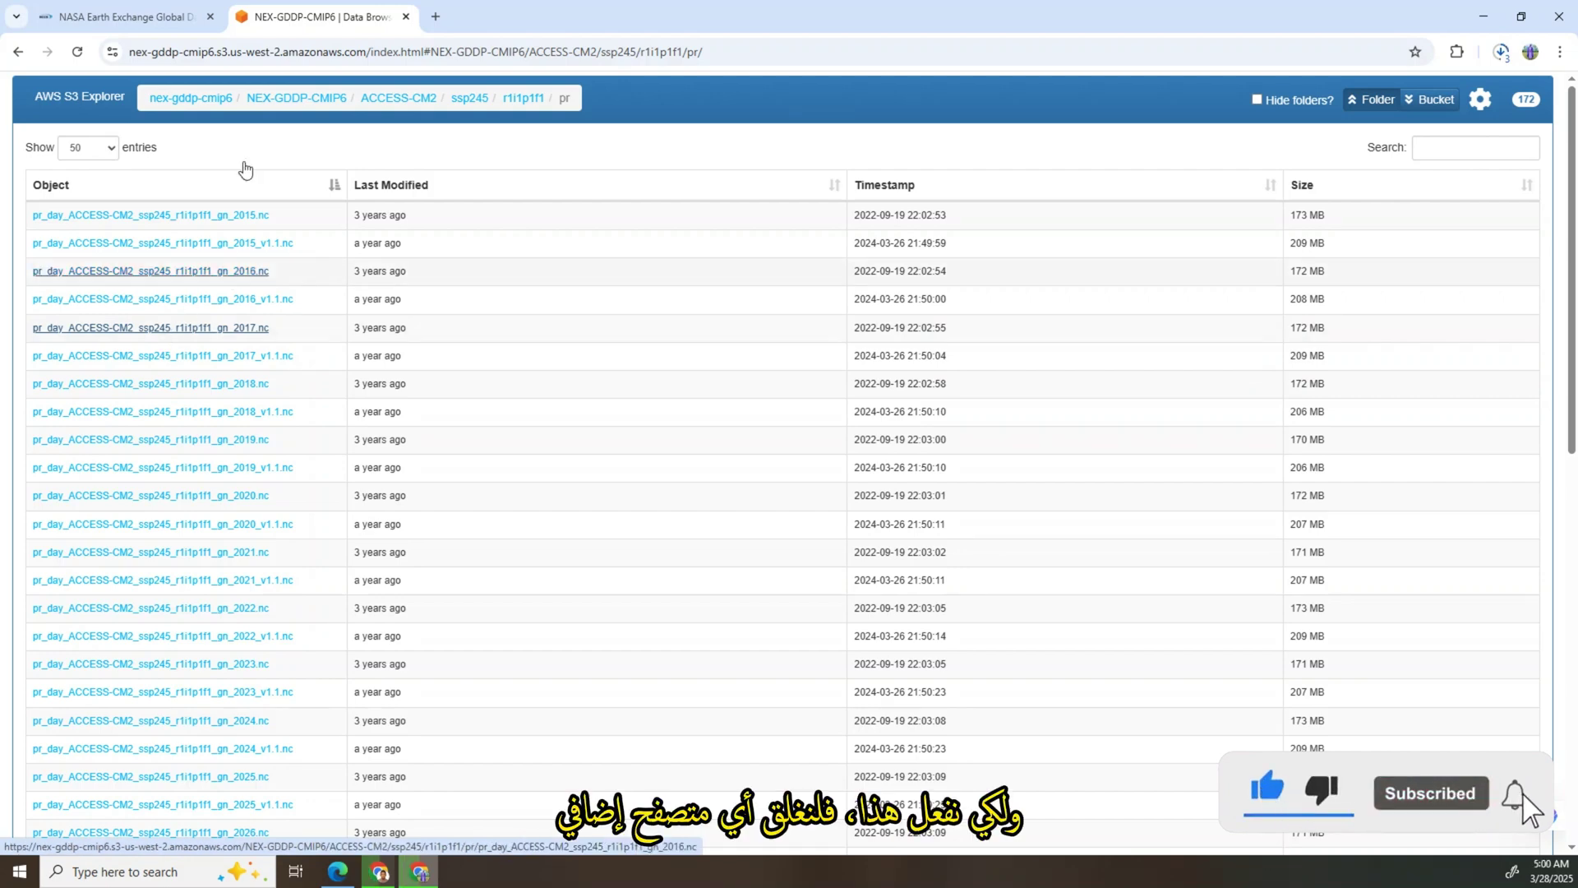
- Close the NASA Earth Exchange tab and page through the pr file list to its last page
{"action": "left_click", "coordinate": [211, 16]}
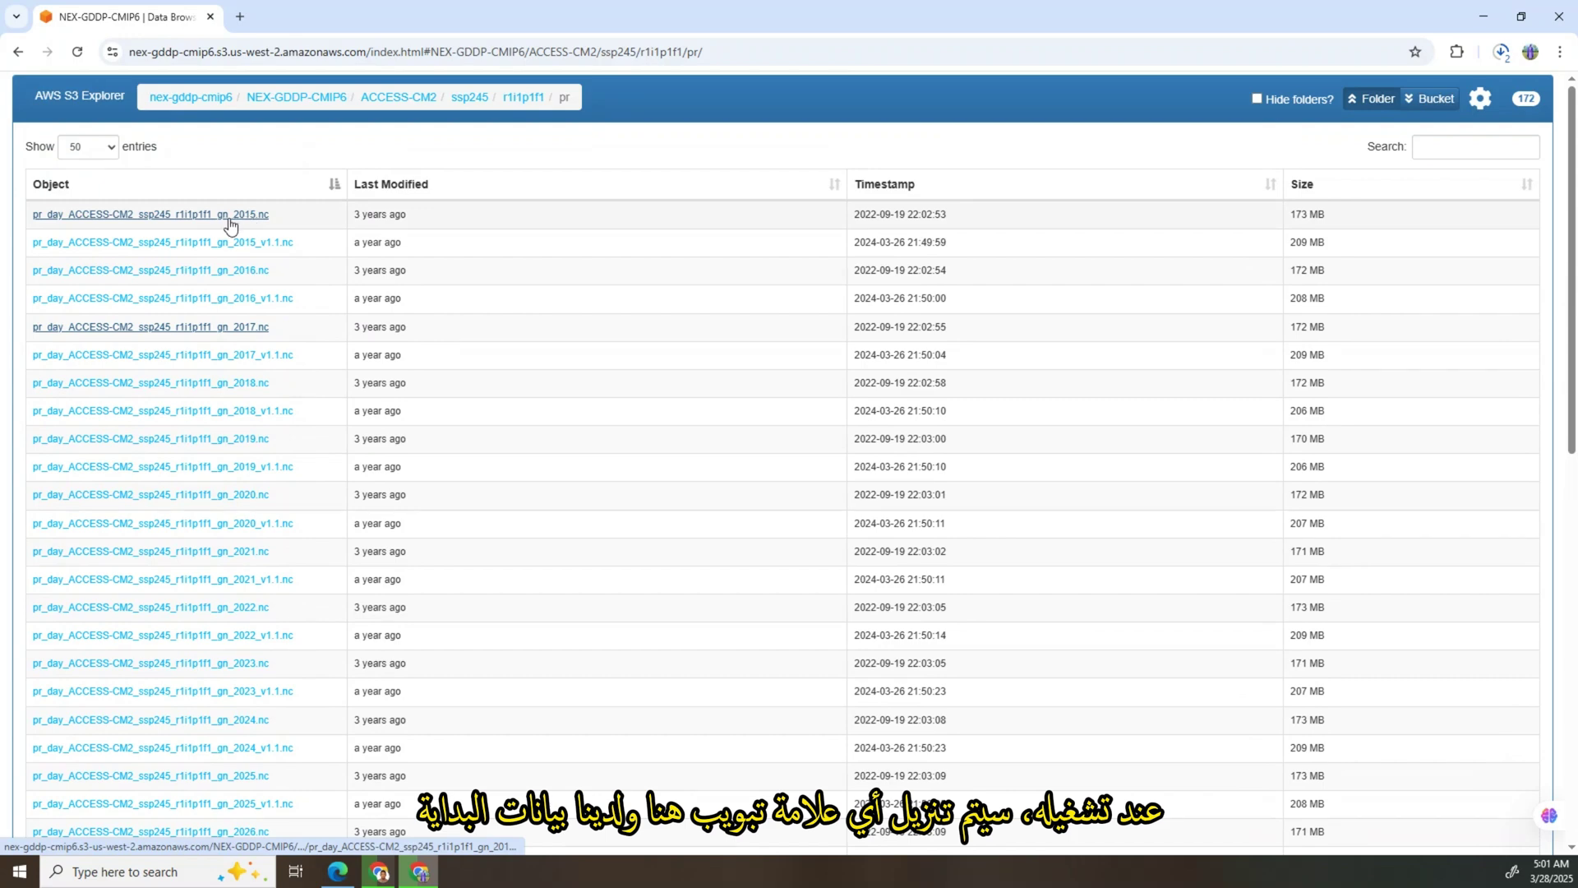
{"action": "scroll", "coordinate": [268, 432], "scroll_direction": "down", "scroll_amount": 1}
{"action": "scroll", "coordinate": [269, 426], "scroll_direction": "down", "scroll_amount": 10}
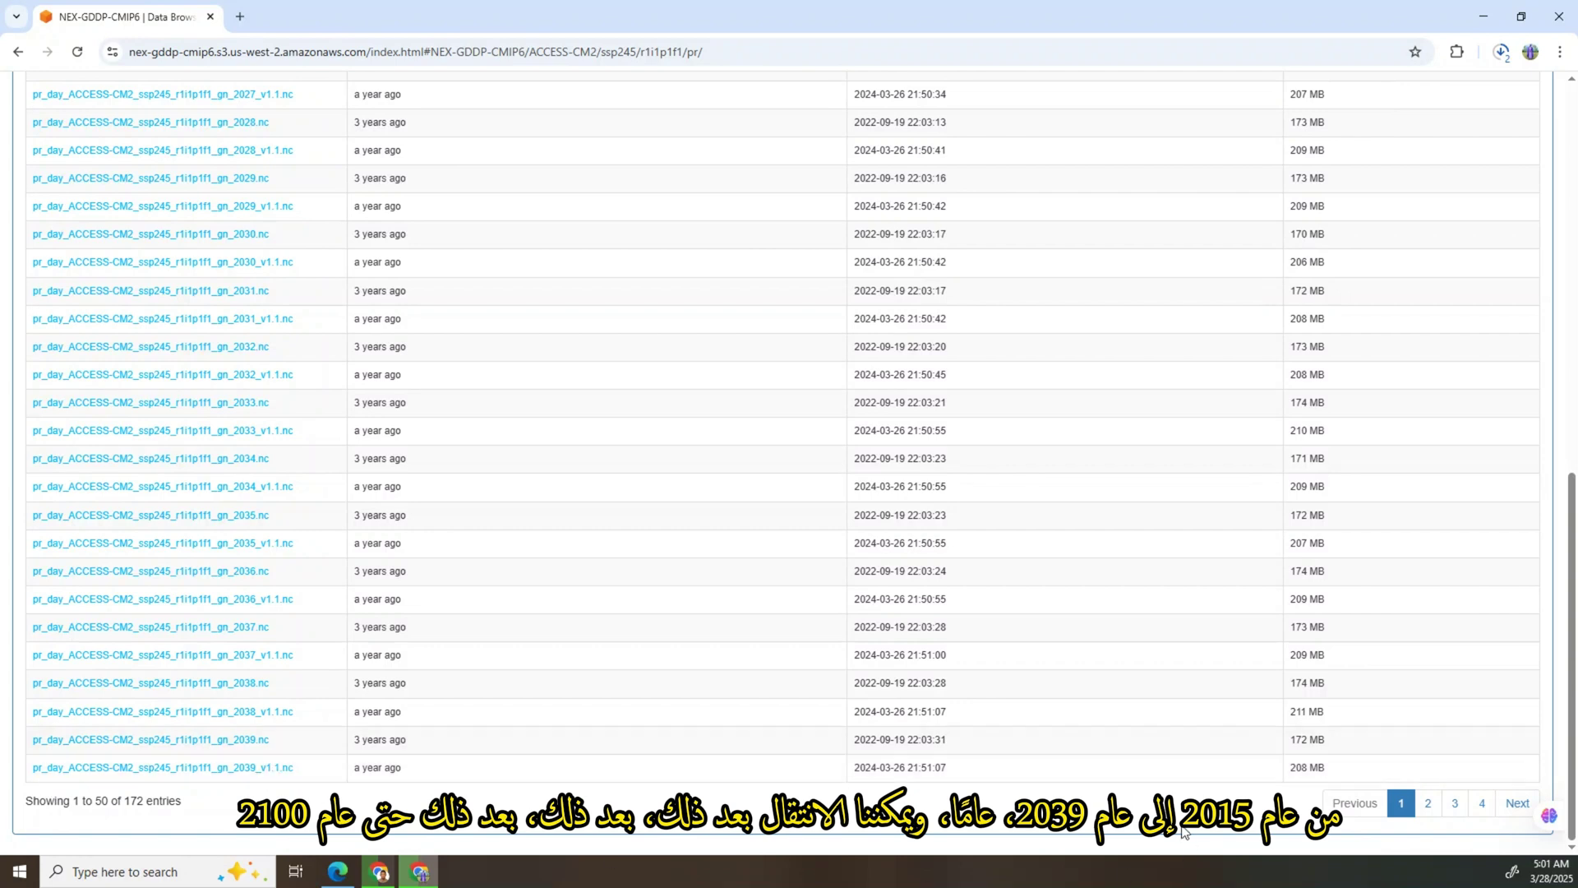
{"action": "left_click", "coordinate": [1510, 812]}
{"action": "left_click", "coordinate": [1510, 812]}
{"action": "left_click", "coordinate": [1510, 812]}
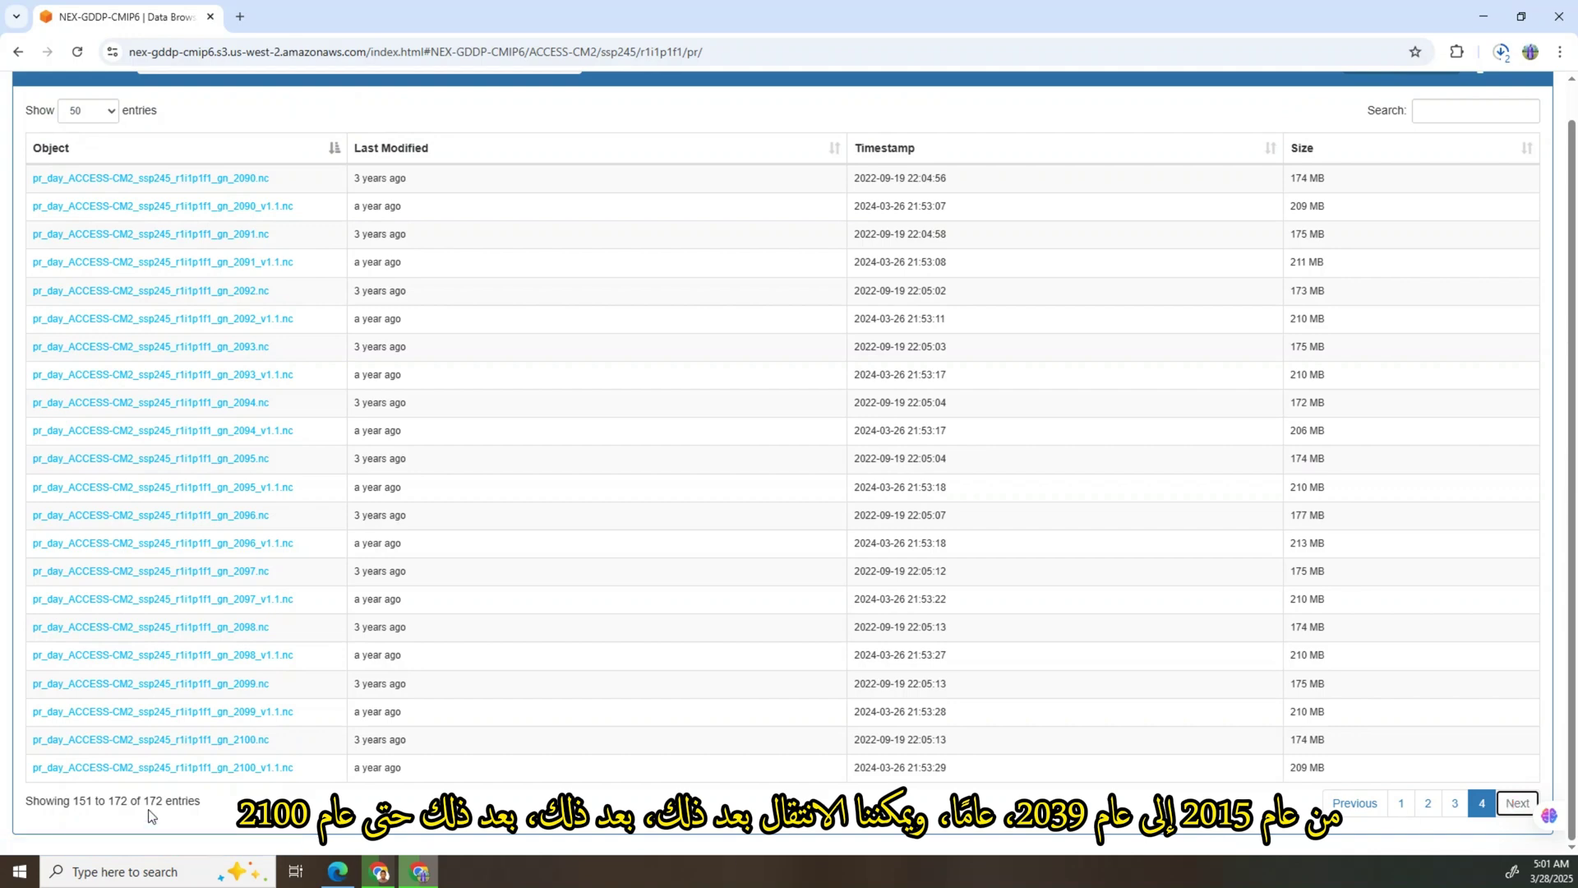
{"action": "scroll", "coordinate": [119, 536], "scroll_direction": "up", "scroll_amount": 1}
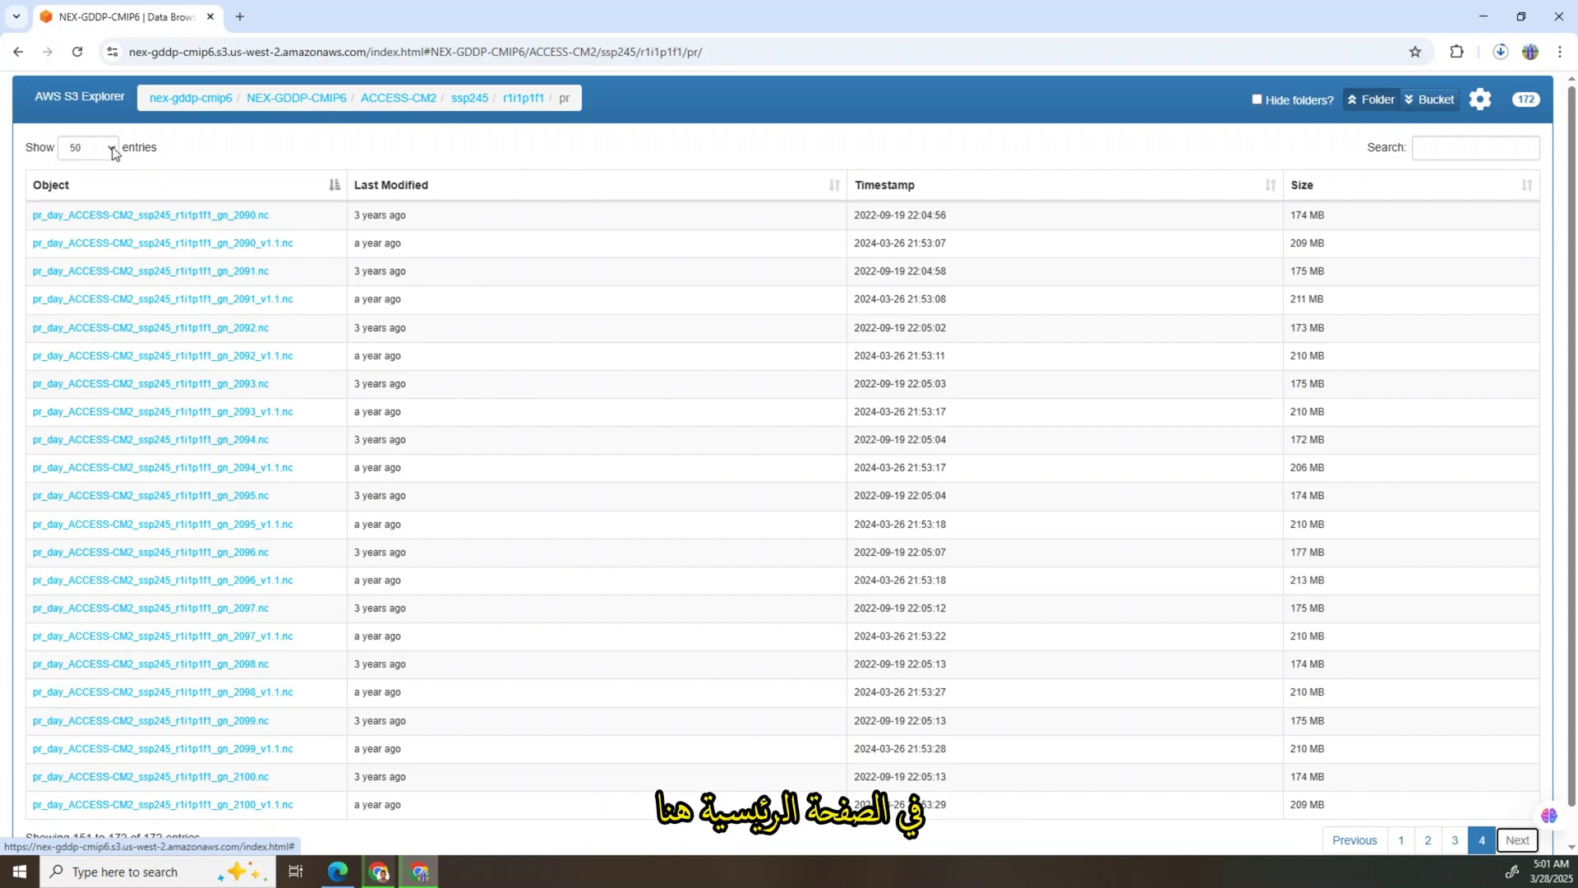
- Show 100 files per page in the pr table and bring up Chrome's extensions list
{"action": "left_click", "coordinate": [112, 150]}
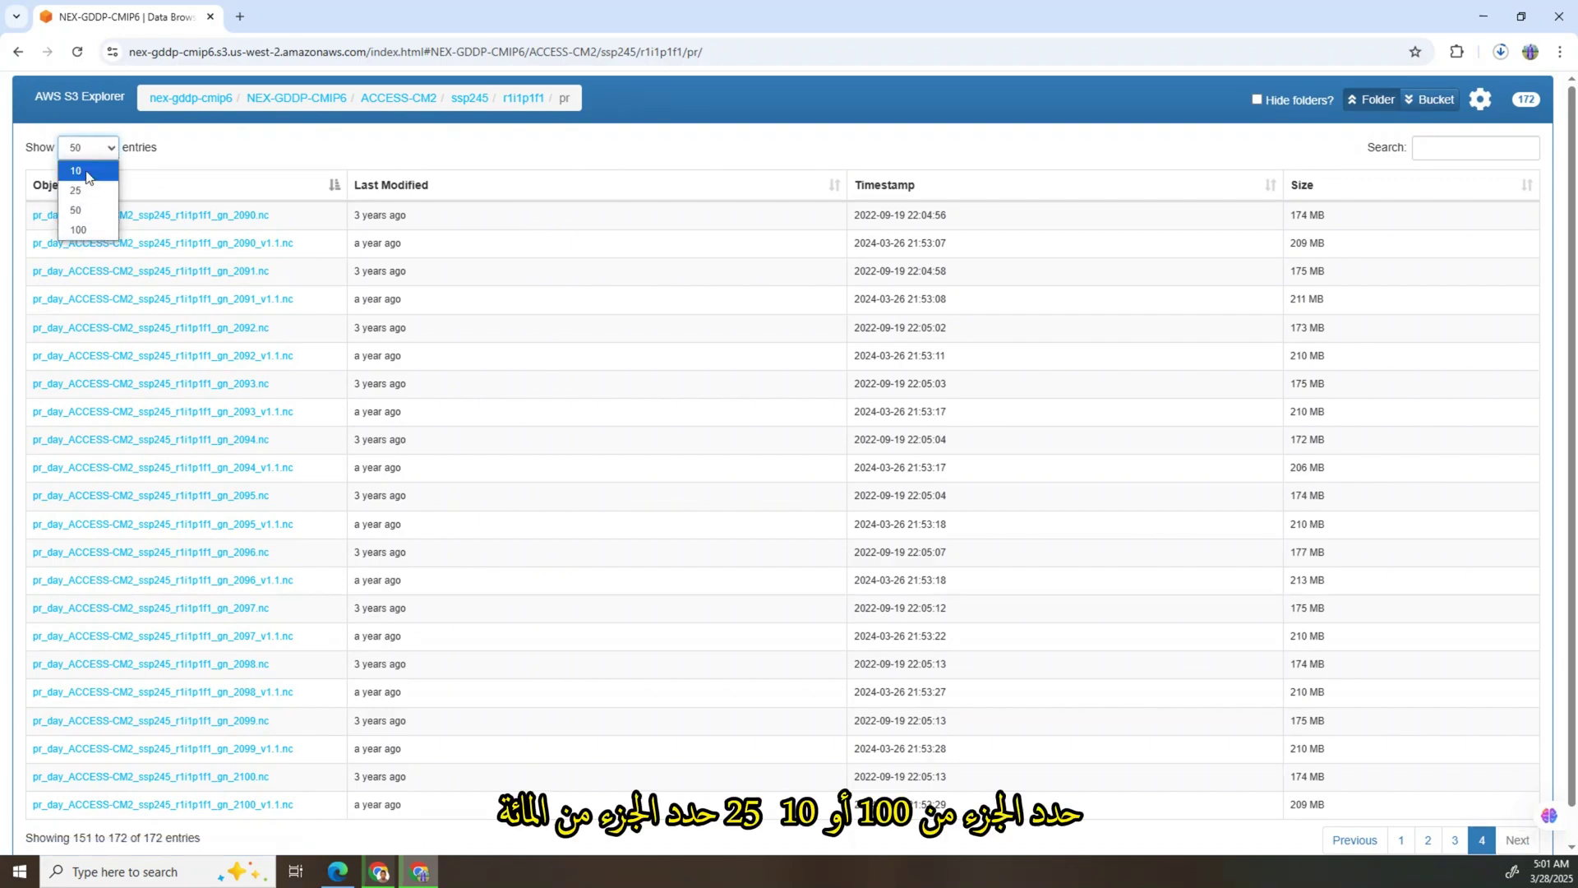
{"action": "left_click", "coordinate": [82, 227]}
{"action": "scroll", "coordinate": [419, 449], "scroll_direction": "down", "scroll_amount": 5}
{"action": "scroll", "coordinate": [417, 448], "scroll_direction": "down", "scroll_amount": 12}
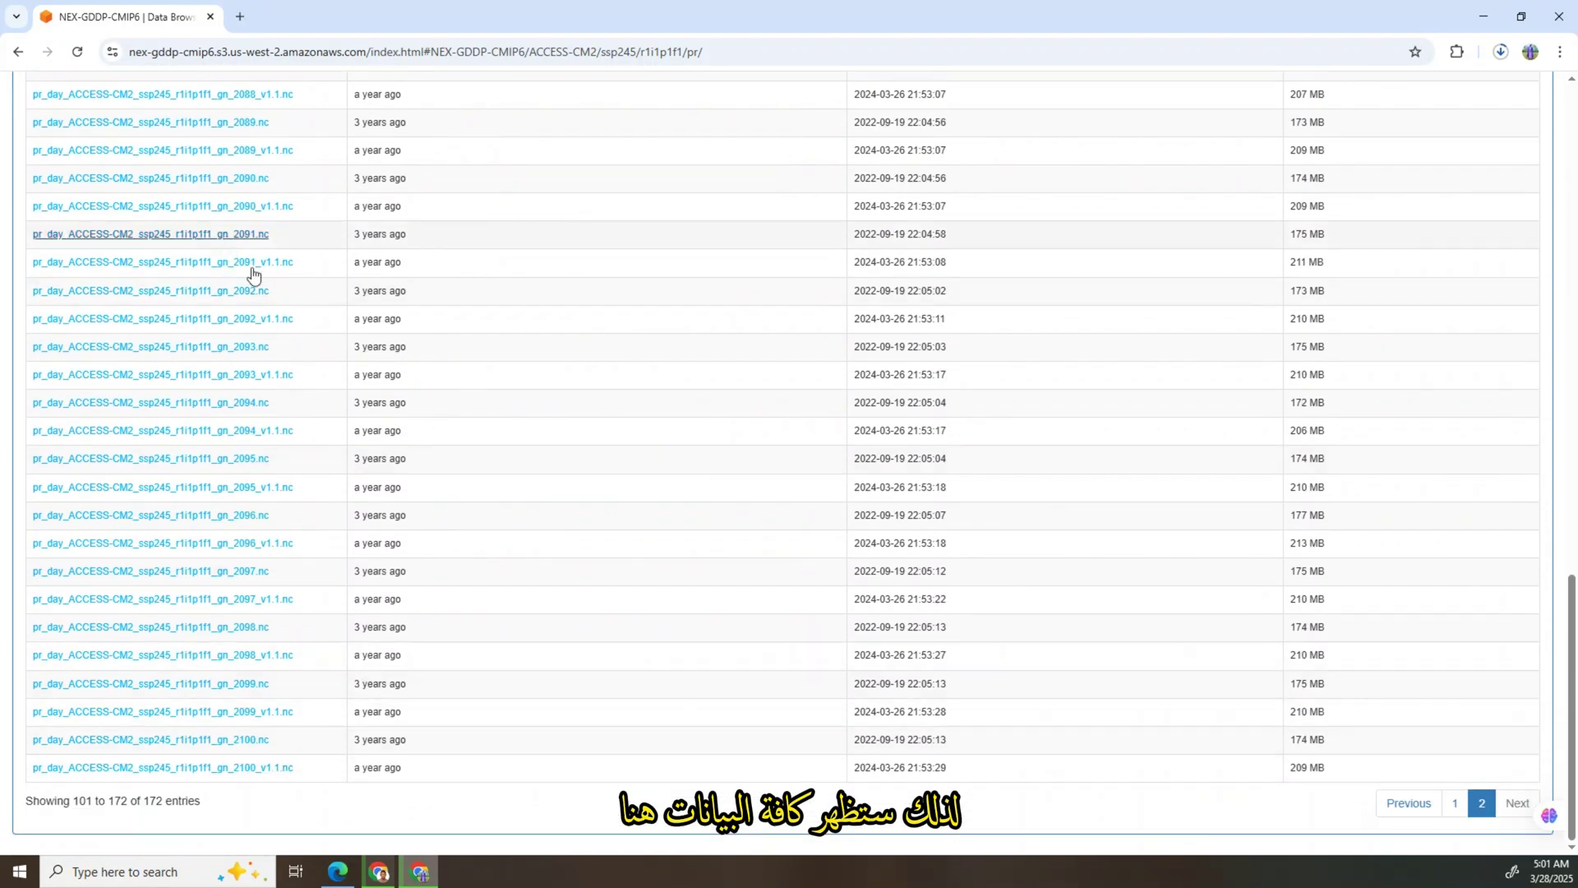
{"action": "scroll", "coordinate": [293, 387], "scroll_direction": "up", "scroll_amount": 11}
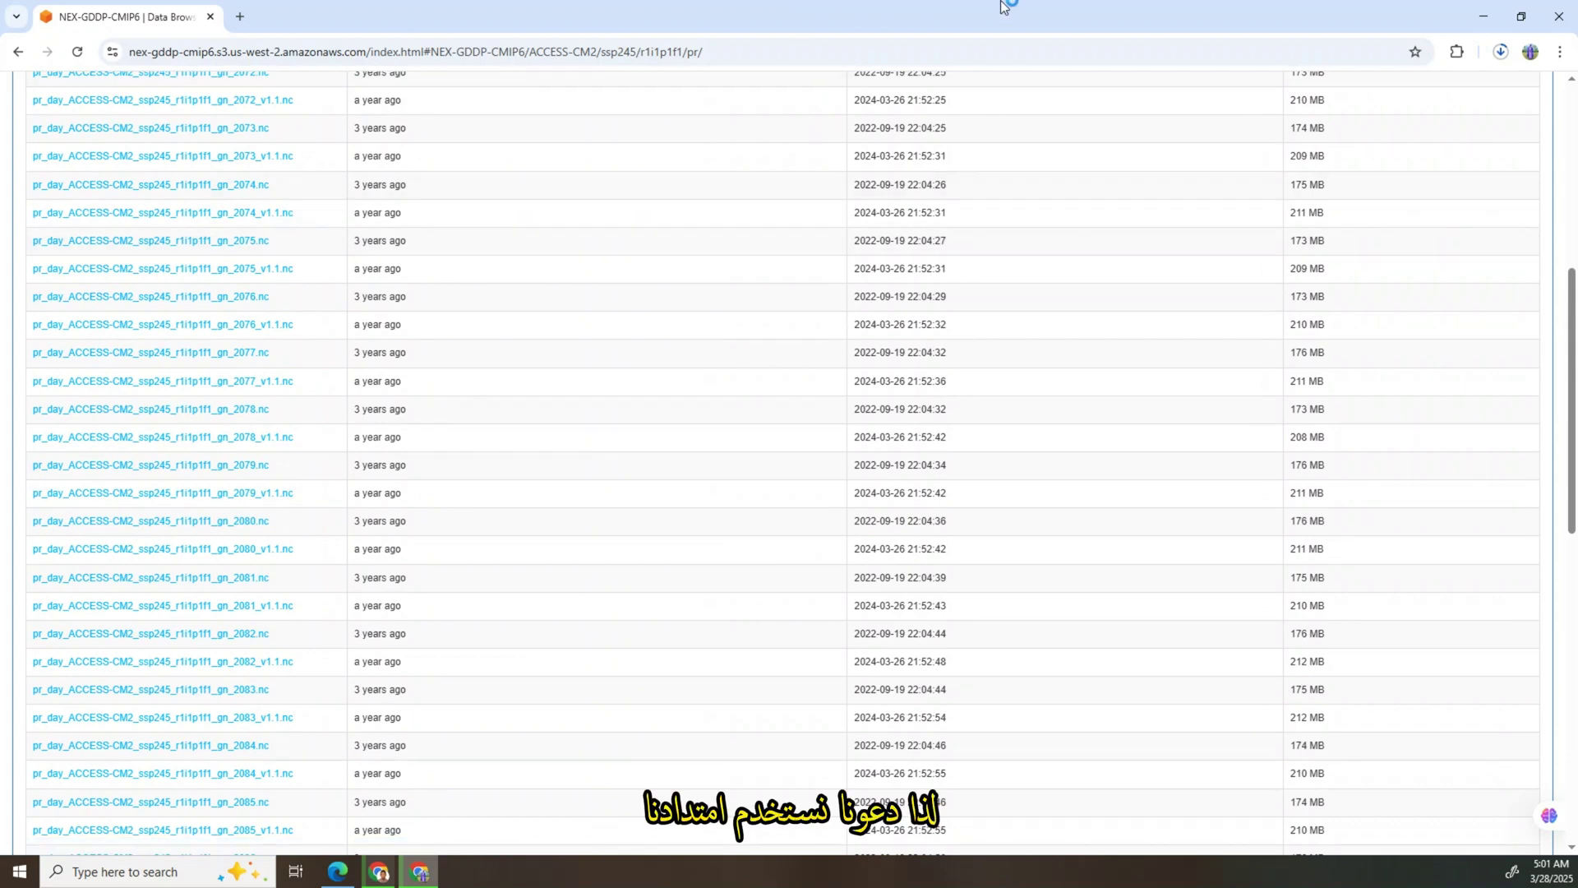
{"action": "left_click", "coordinate": [1457, 51]}
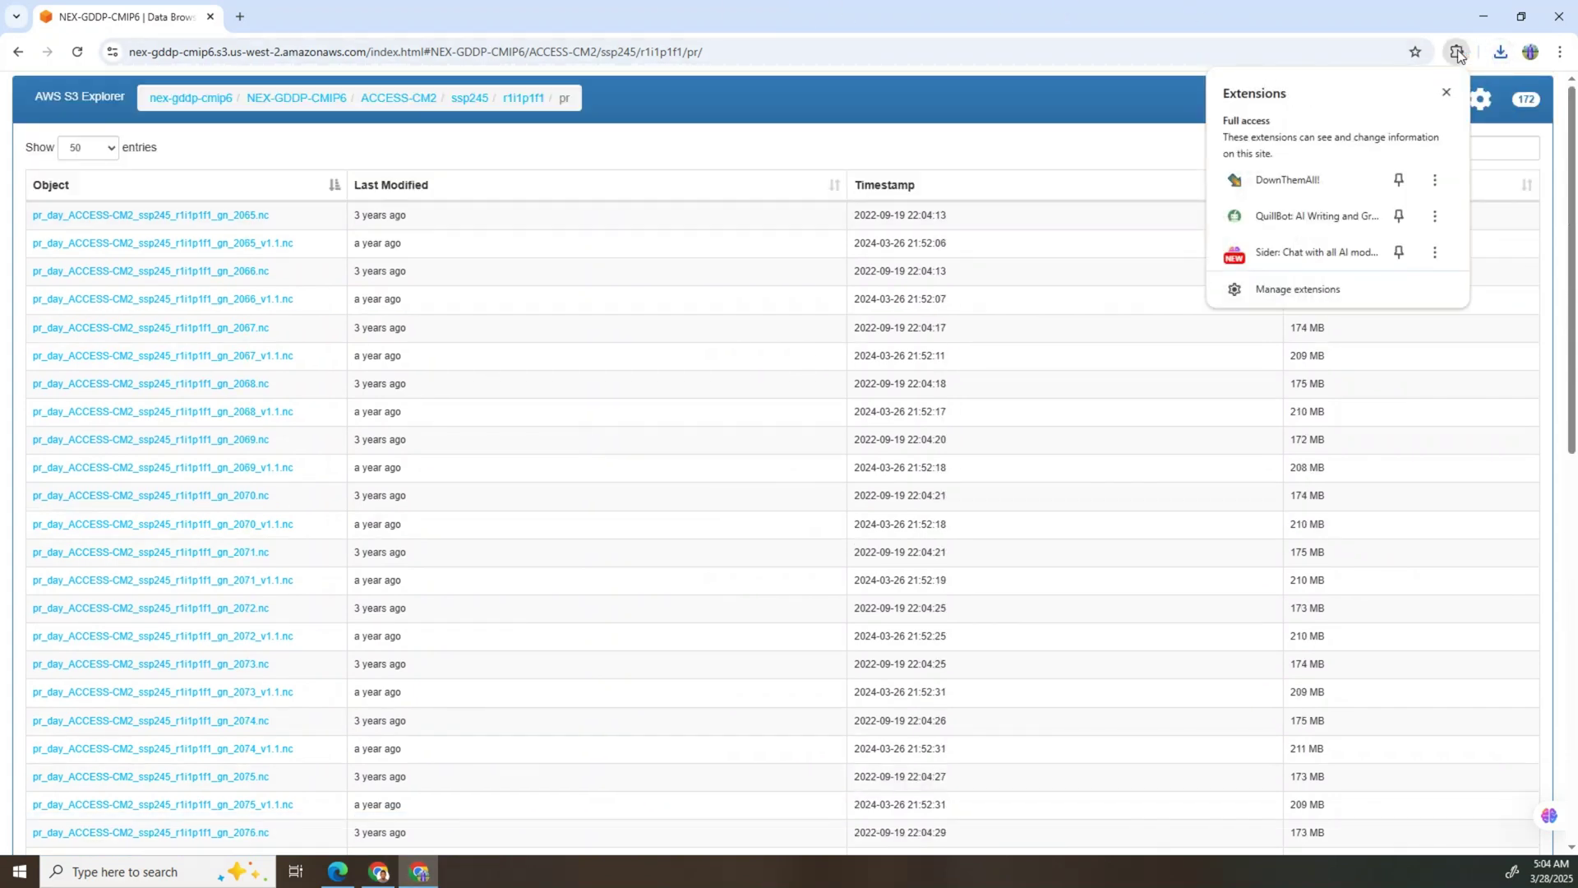
- Launch DownThemAll! for all tabs and check the 2065–2068 files plus their v1.1 versions
{"action": "left_click", "coordinate": [1291, 179]}
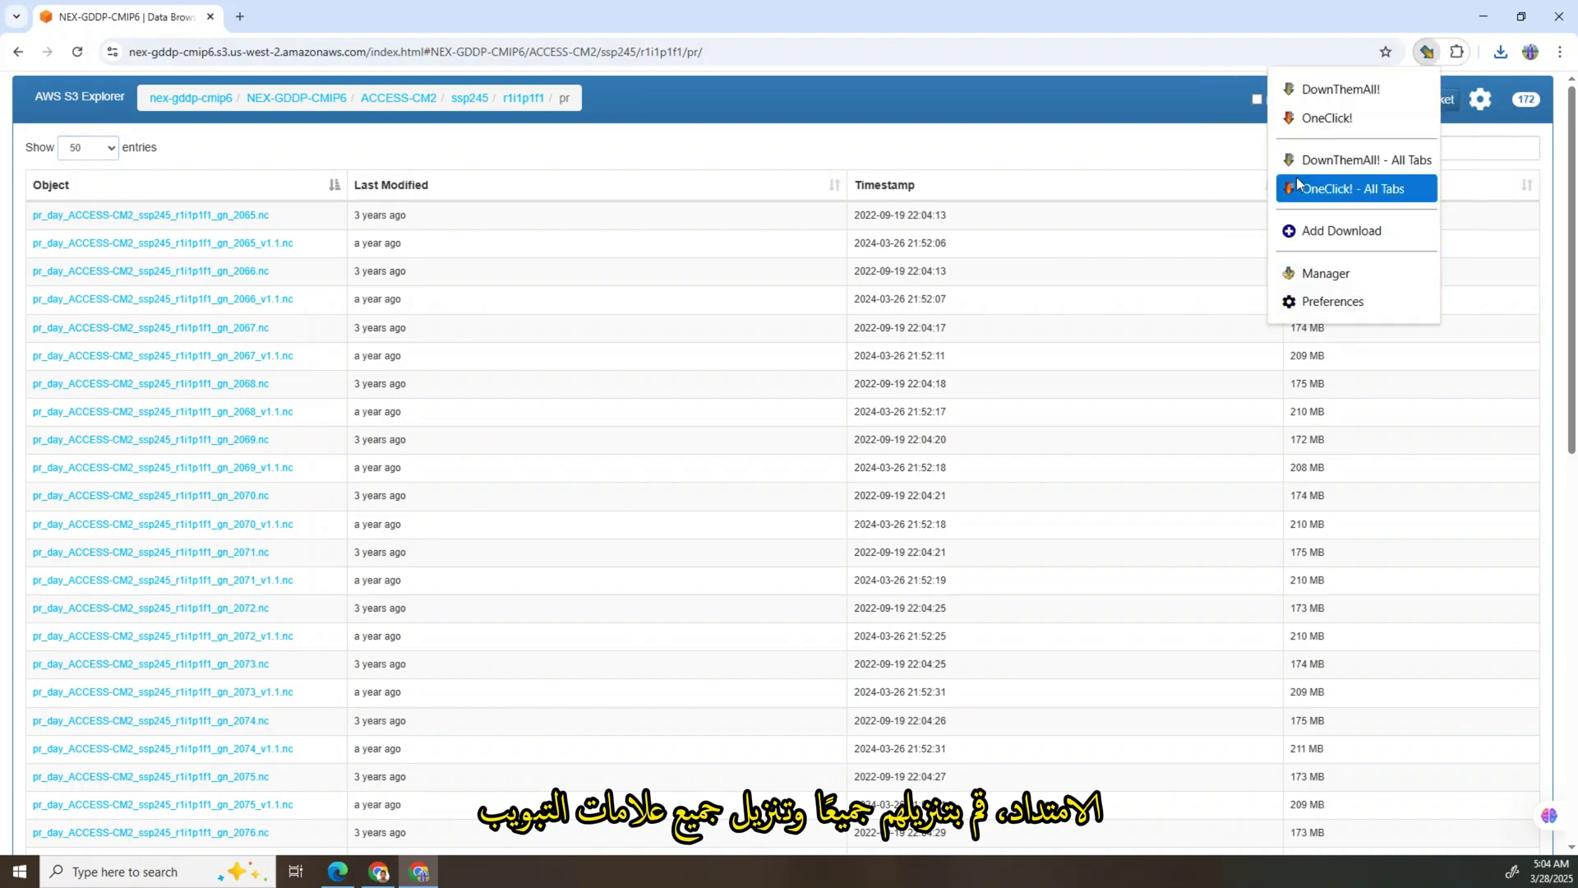
{"action": "left_click", "coordinate": [1411, 161]}
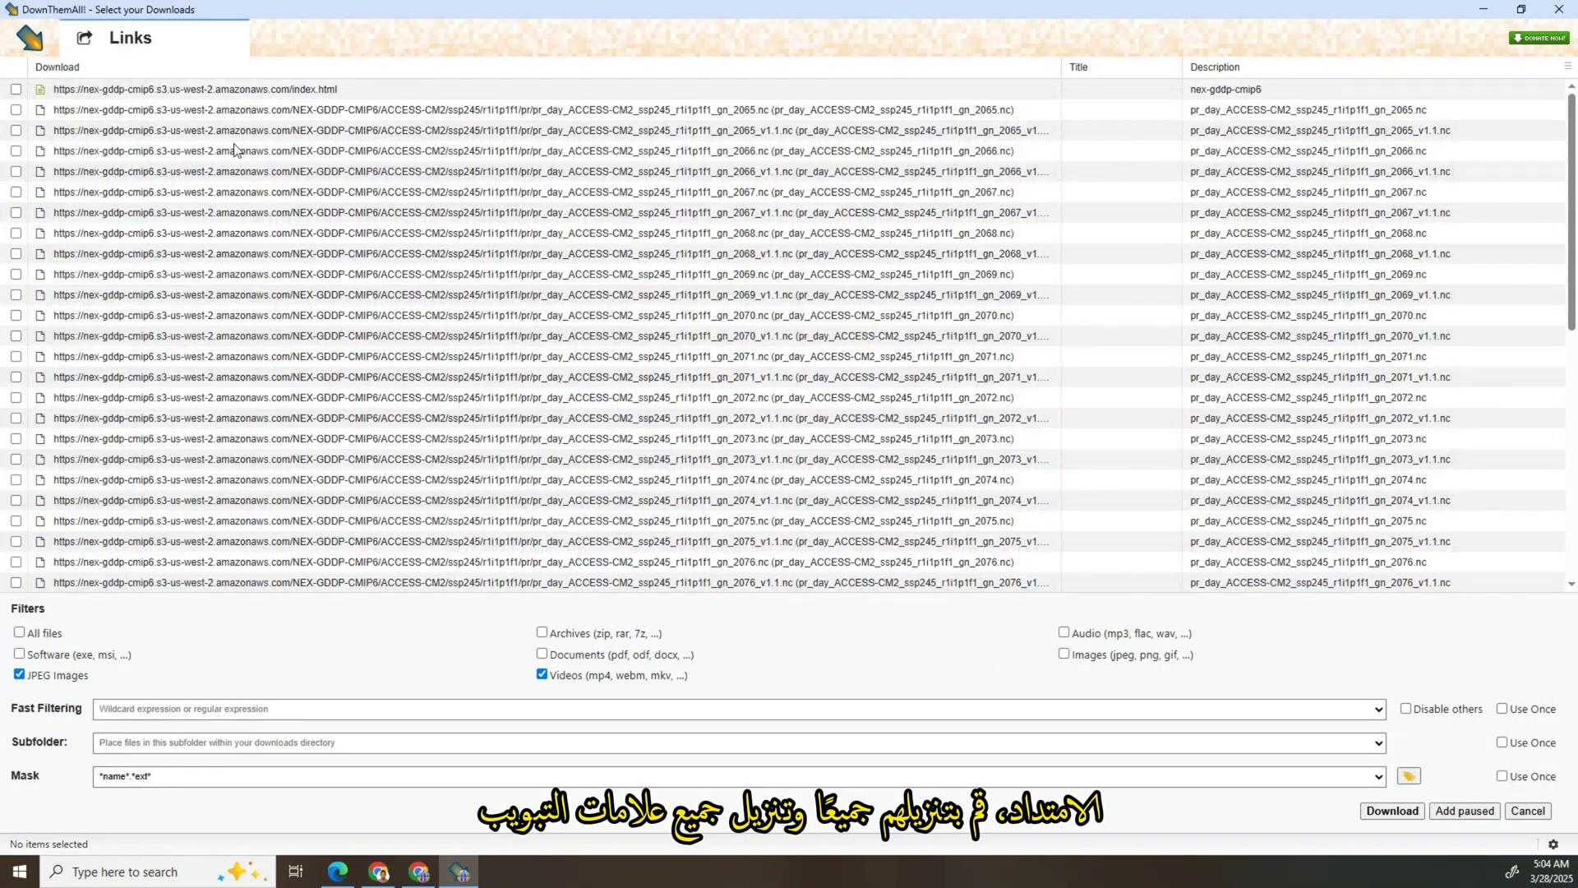
{"action": "left_click", "coordinate": [16, 109]}
{"action": "left_click", "coordinate": [16, 130]}
{"action": "left_click", "coordinate": [16, 150]}
{"action": "left_click", "coordinate": [16, 171]}
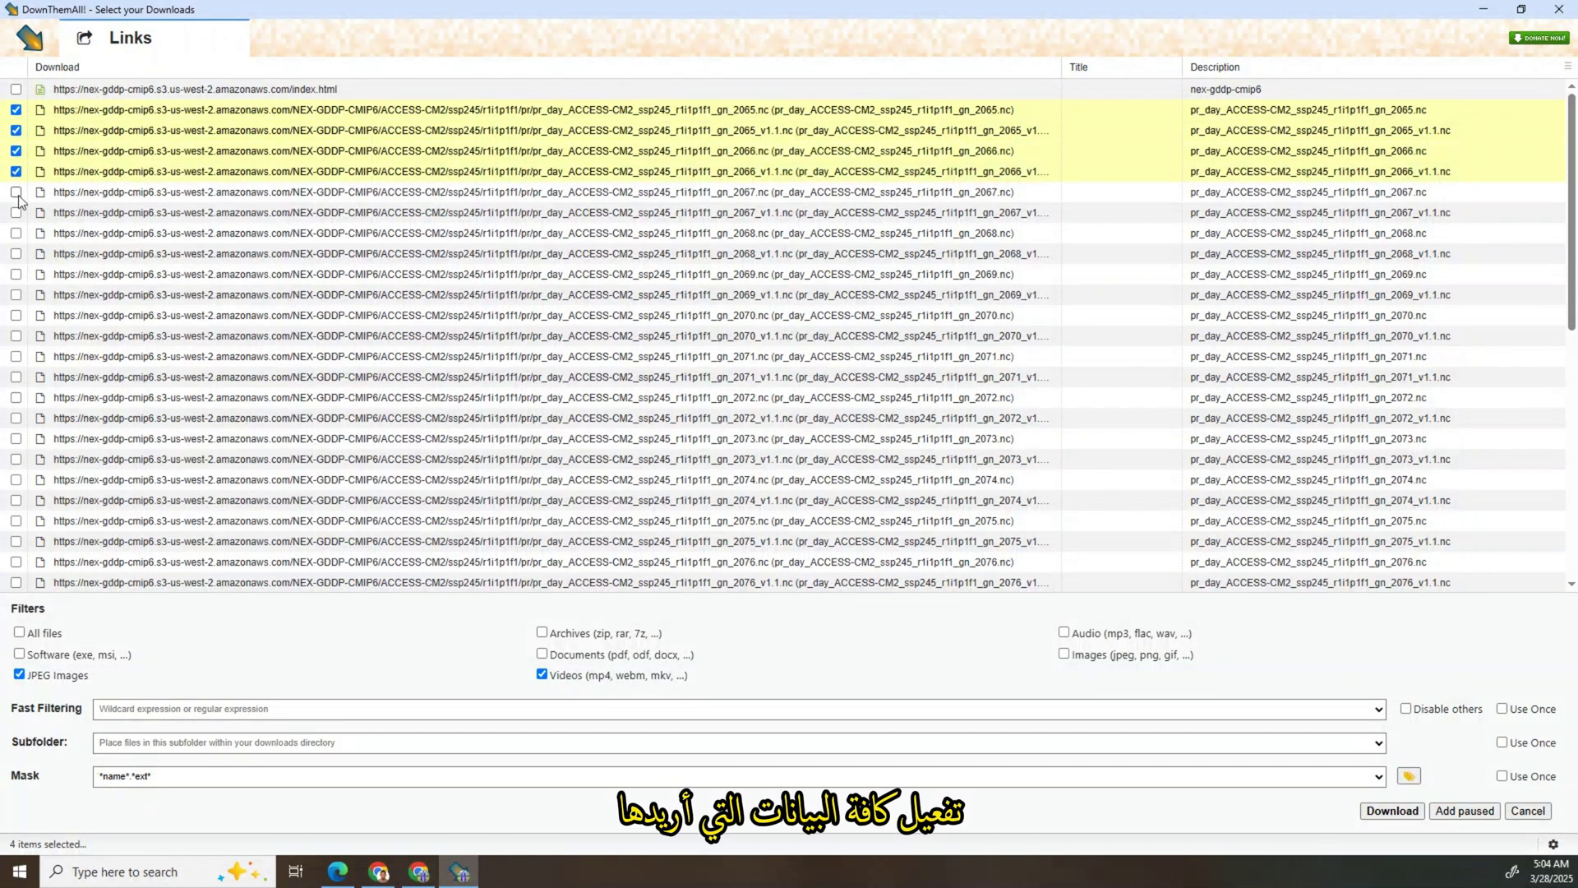
{"action": "left_click", "coordinate": [16, 192]}
{"action": "left_click", "coordinate": [16, 212]}
{"action": "left_click", "coordinate": [16, 232]}
{"action": "left_click", "coordinate": [15, 253]}
- Check the 2069–2073 .nc files, including the v1.1 versions through 2072
{"action": "left_click", "coordinate": [16, 274]}
{"action": "left_click", "coordinate": [16, 294]}
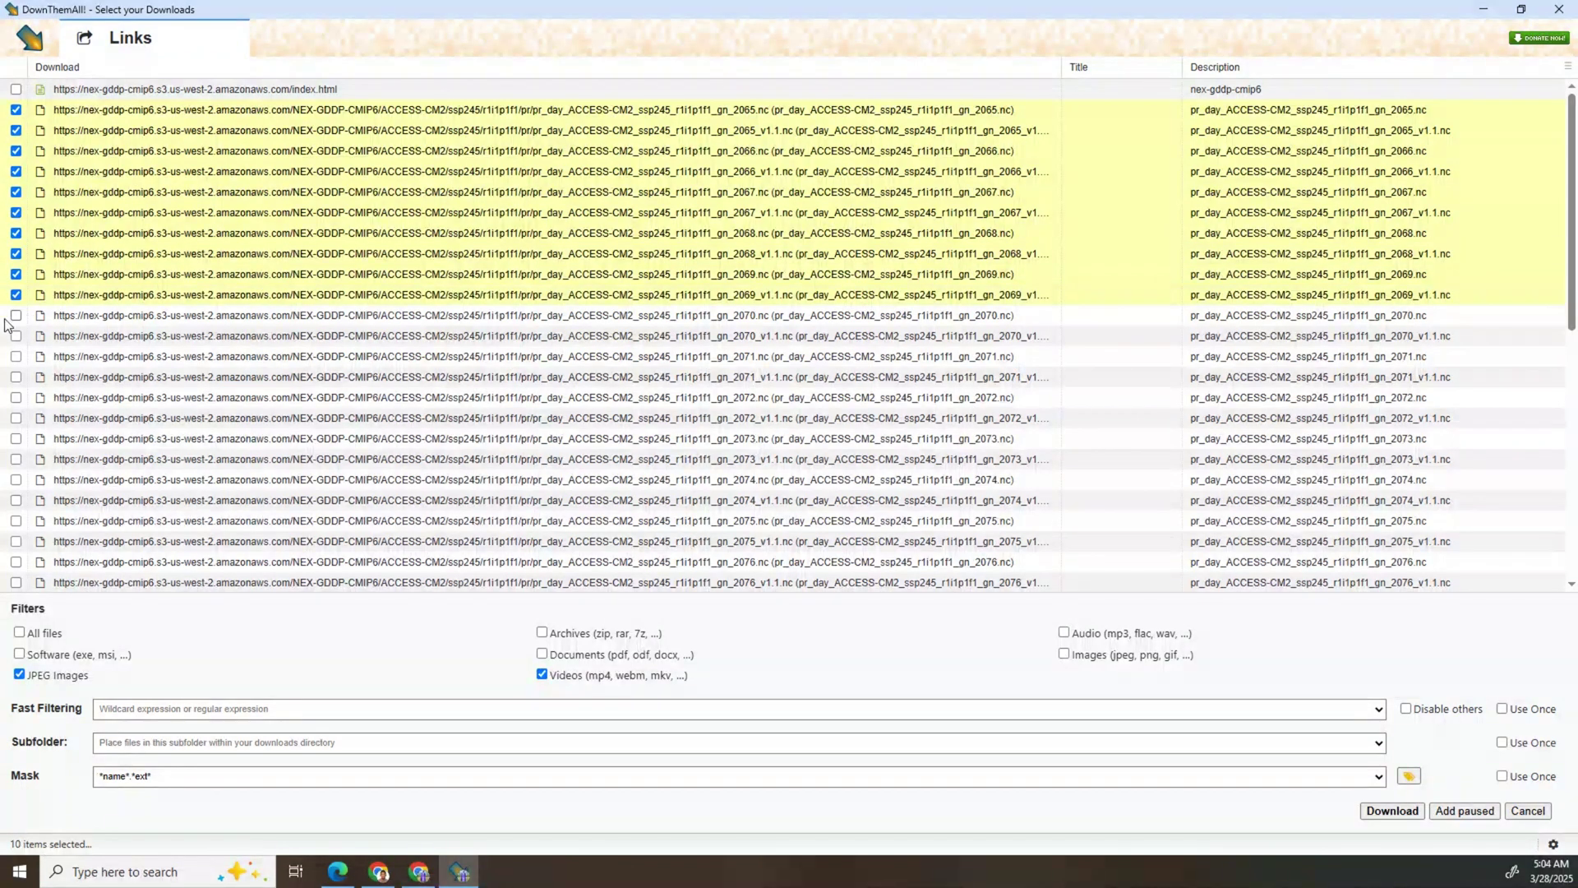
{"action": "left_click", "coordinate": [15, 315]}
{"action": "left_click", "coordinate": [16, 335]}
{"action": "left_click", "coordinate": [15, 356]}
{"action": "left_click", "coordinate": [15, 376]}
{"action": "left_click", "coordinate": [16, 397]}
{"action": "left_click", "coordinate": [16, 418]}
{"action": "left_click", "coordinate": [16, 438]}
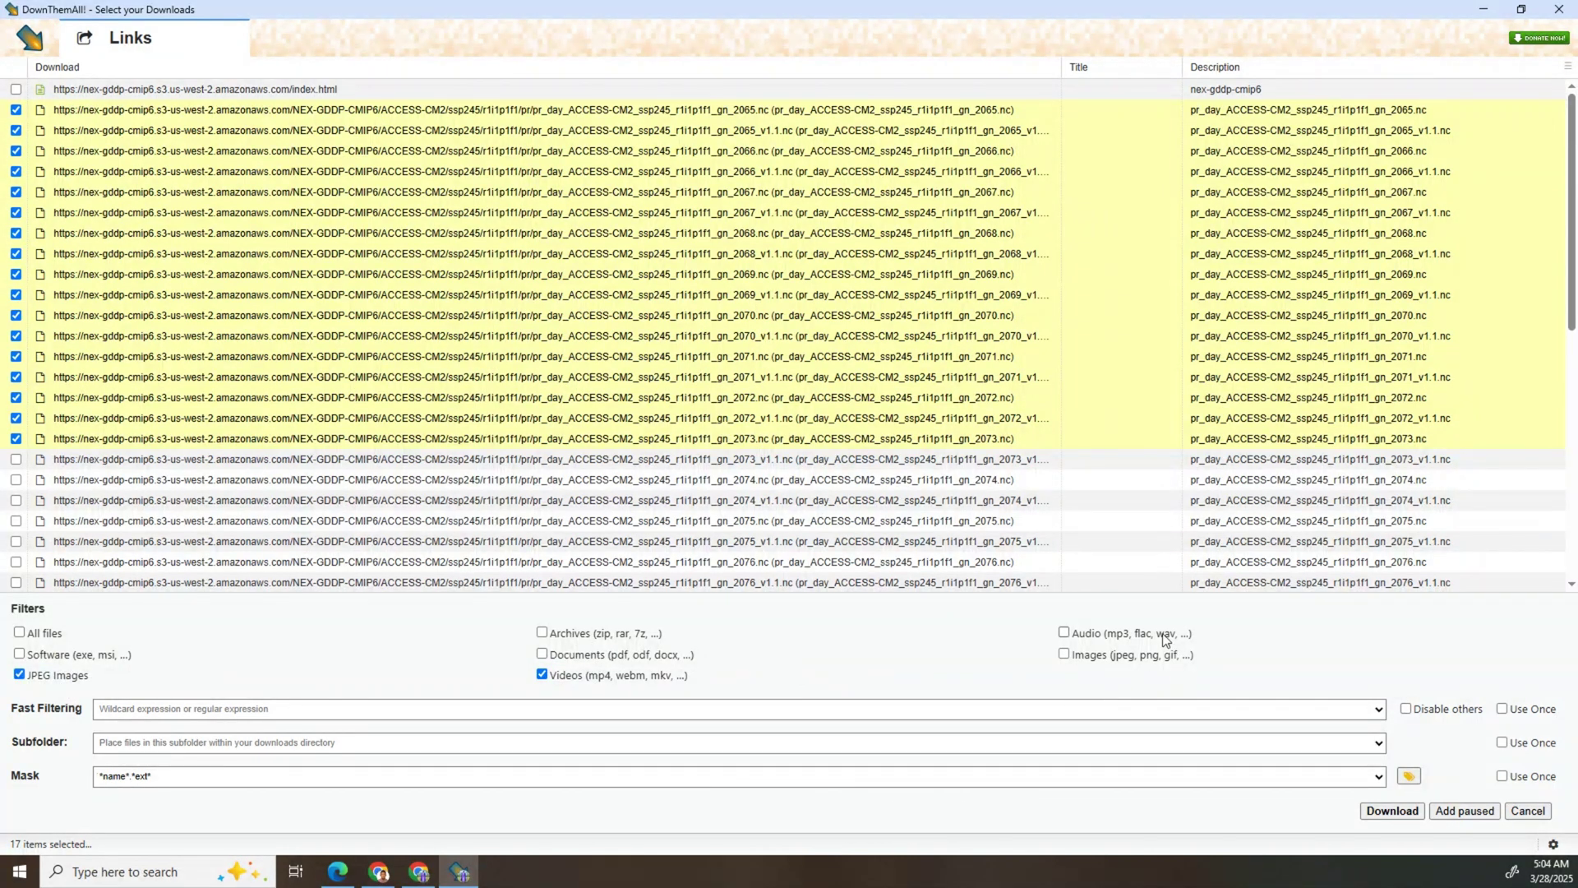
- Select all files, set a one-time 'tutorial' download subfolder, and start the downloads
{"action": "left_click", "coordinate": [20, 632]}
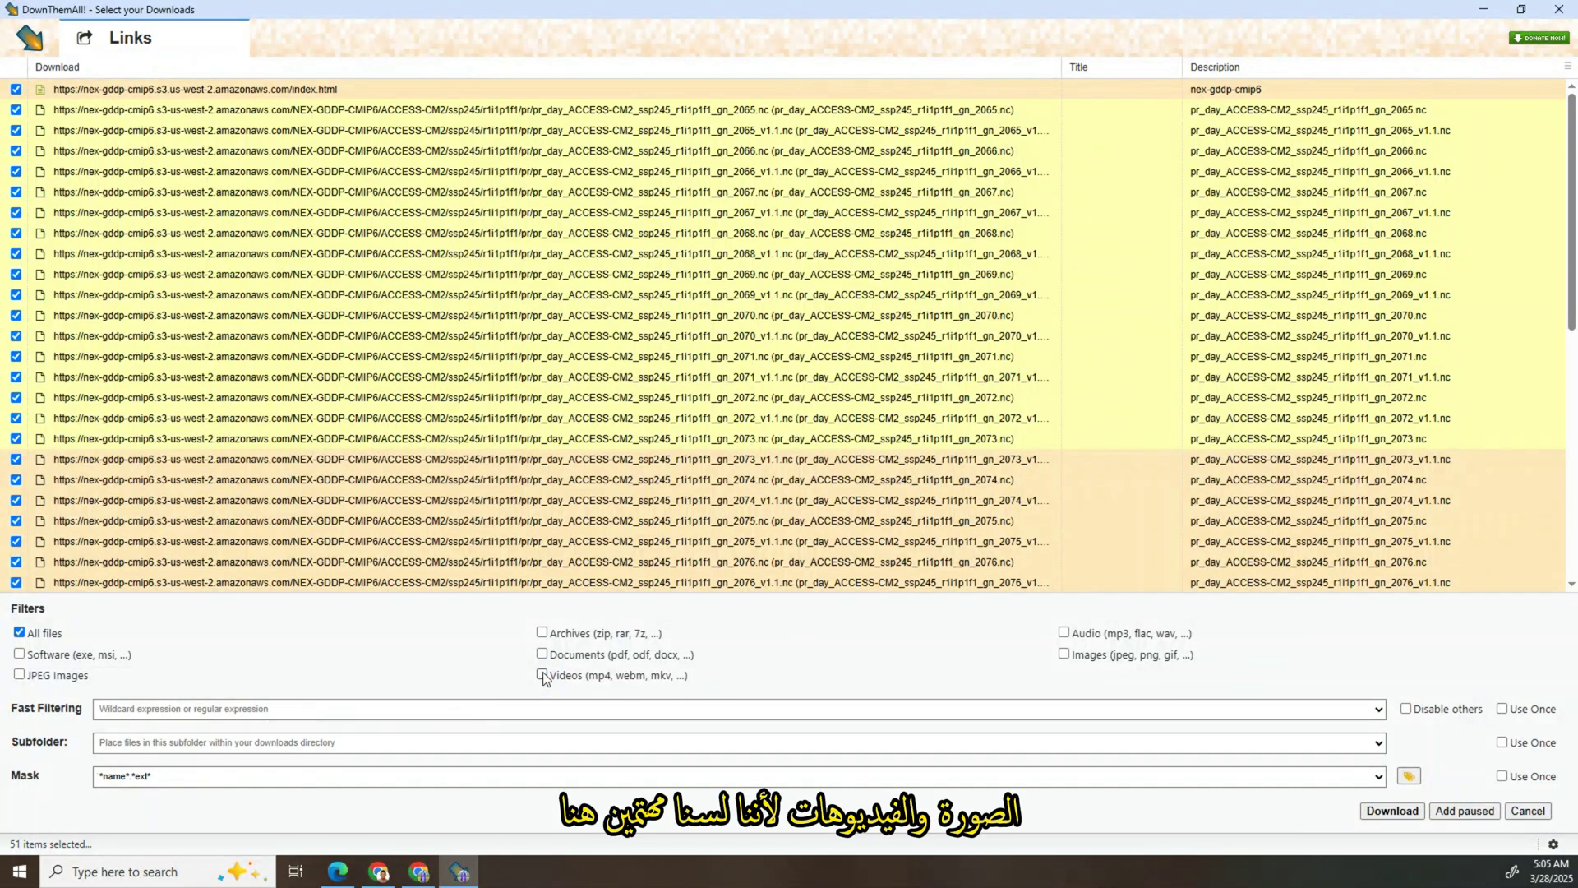
{"action": "left_click", "coordinate": [181, 743]}
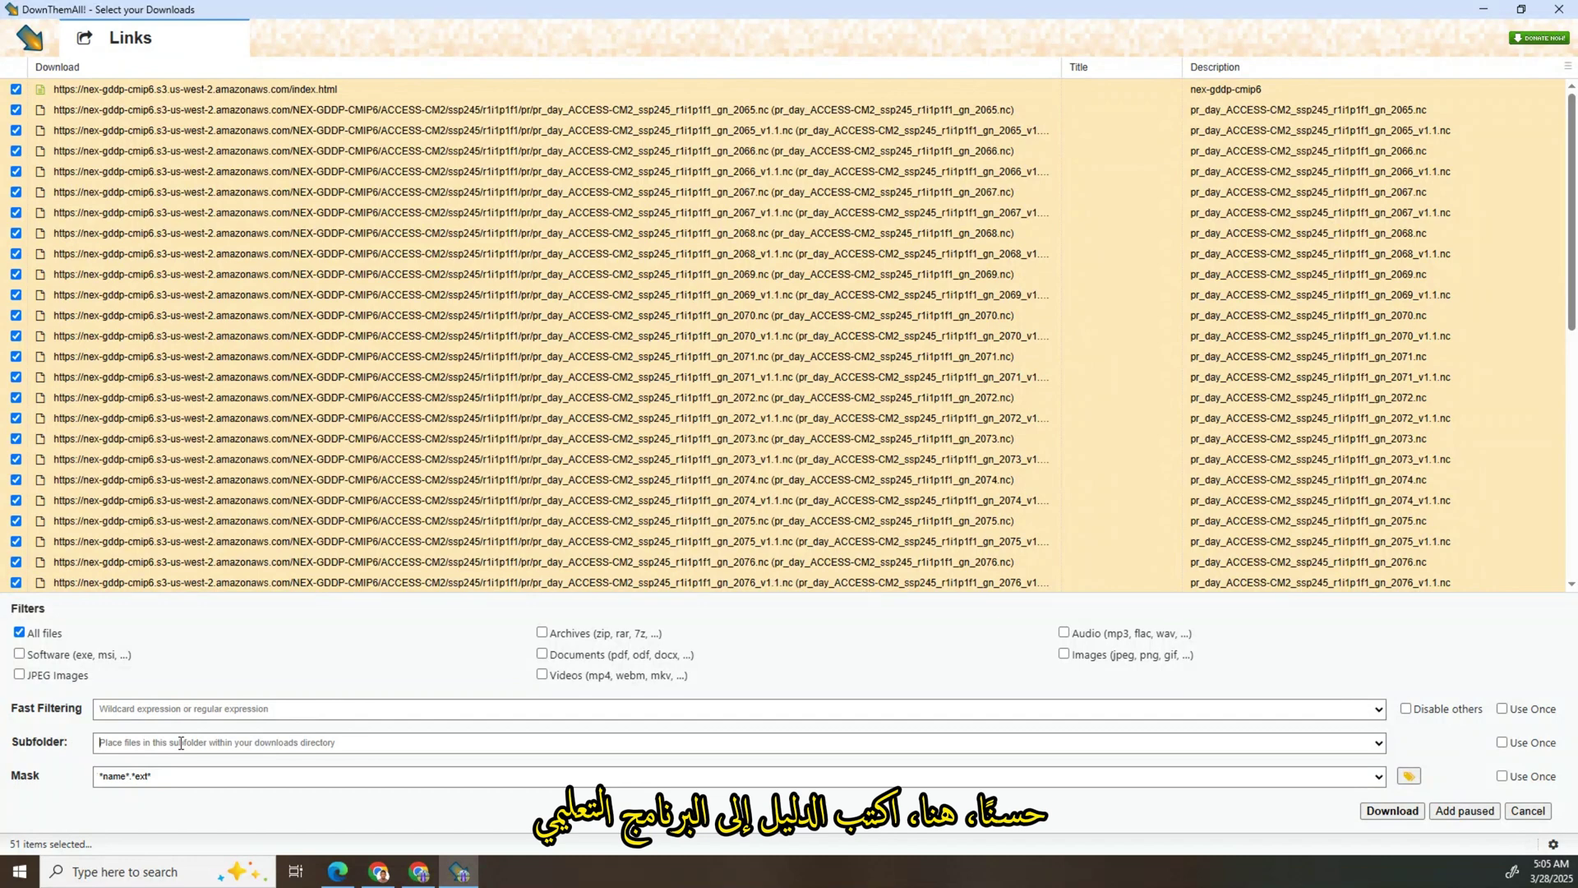
{"action": "type", "text": "tutorial"}
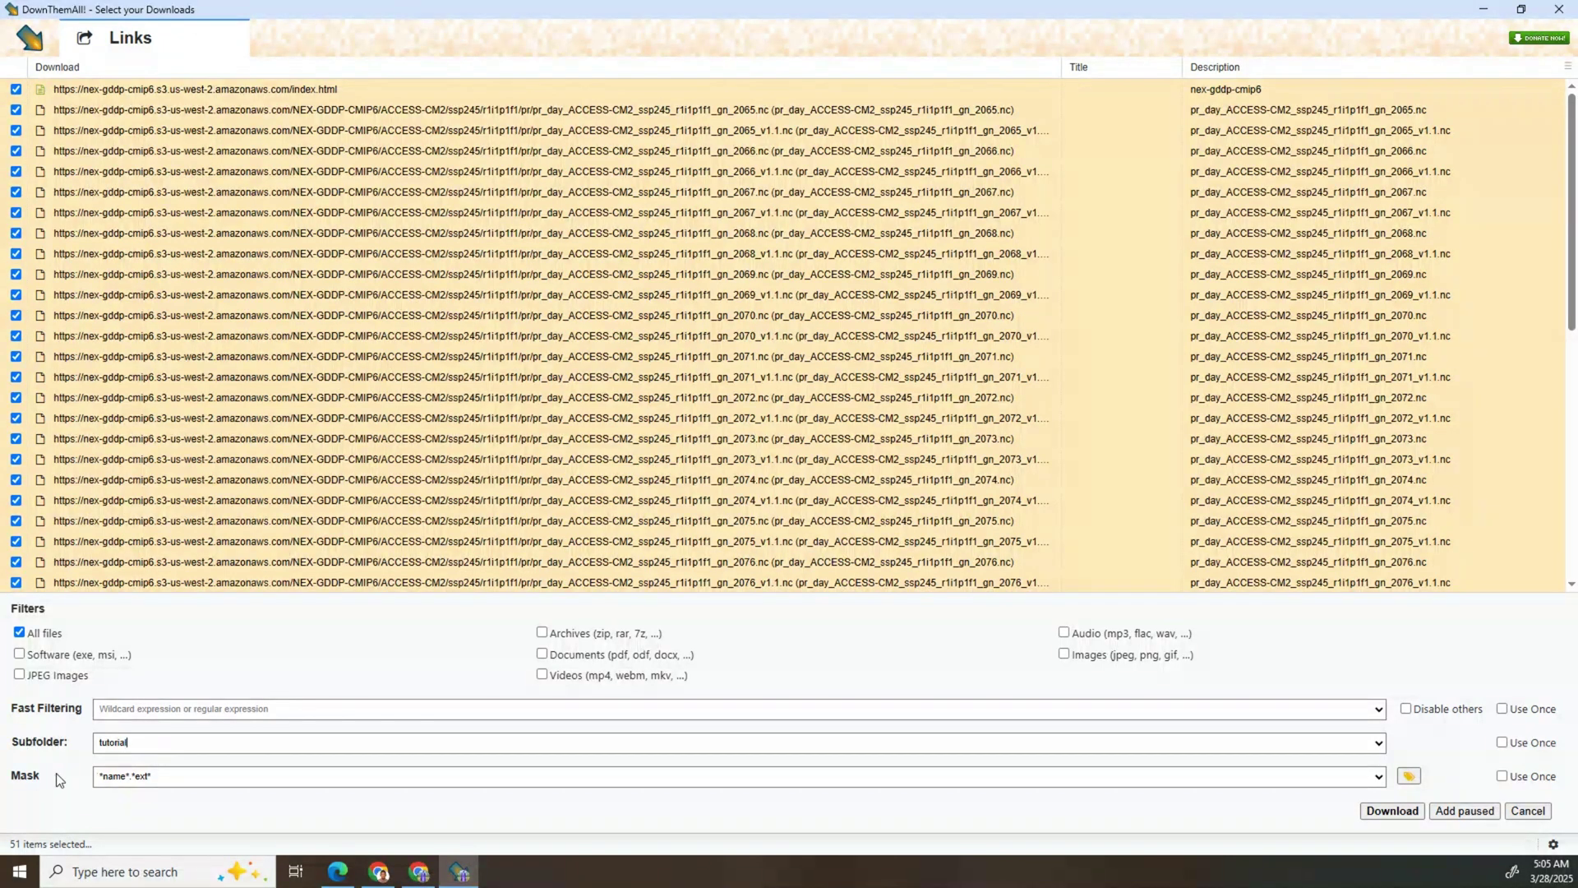
{"action": "left_click", "coordinate": [1502, 743]}
{"action": "left_click", "coordinate": [1417, 811]}
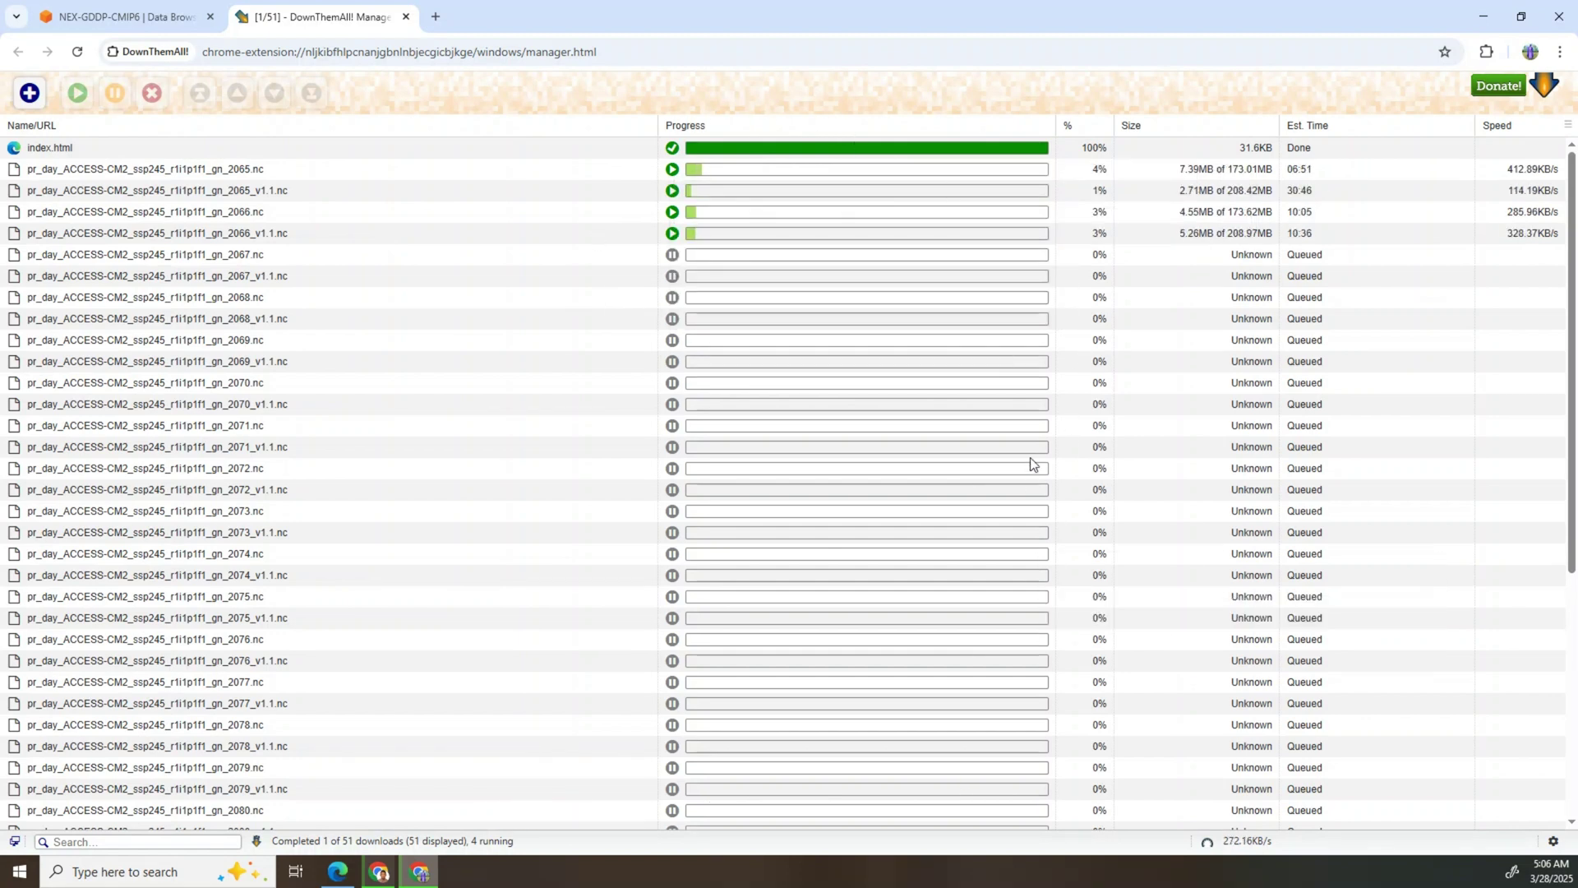
- Return to the NEX-GDDP-CMIP6 Data Browser tab while four downloads keep running
{"action": "left_click", "coordinate": [160, 20]}
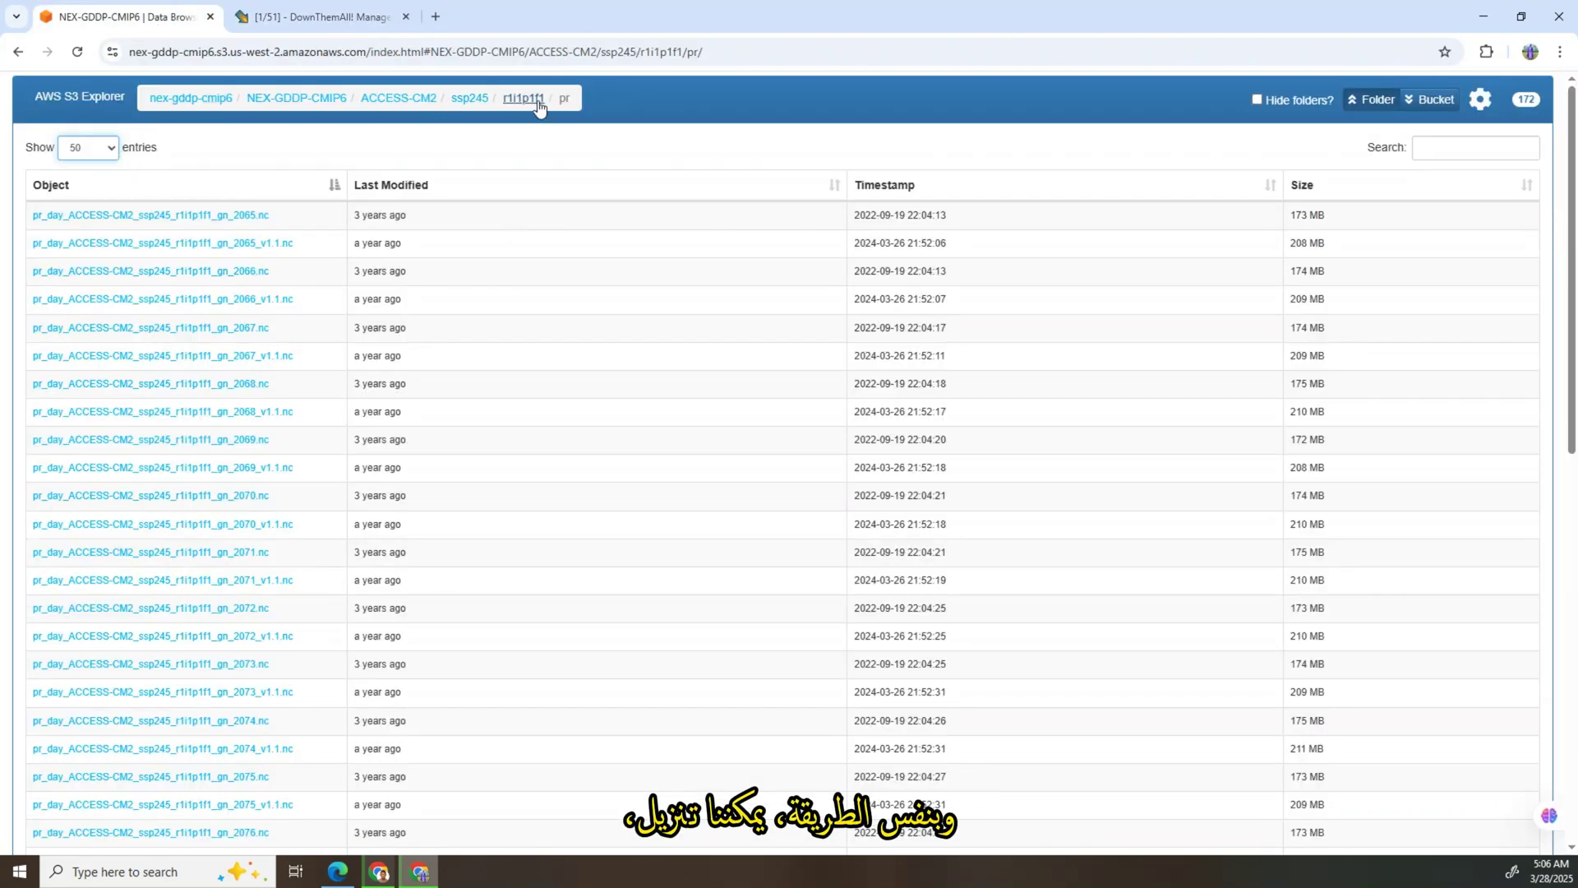
- Go back up through the ssp245 breadcrumb to the ACCESS-CM2 folder
{"action": "left_click", "coordinate": [477, 99]}
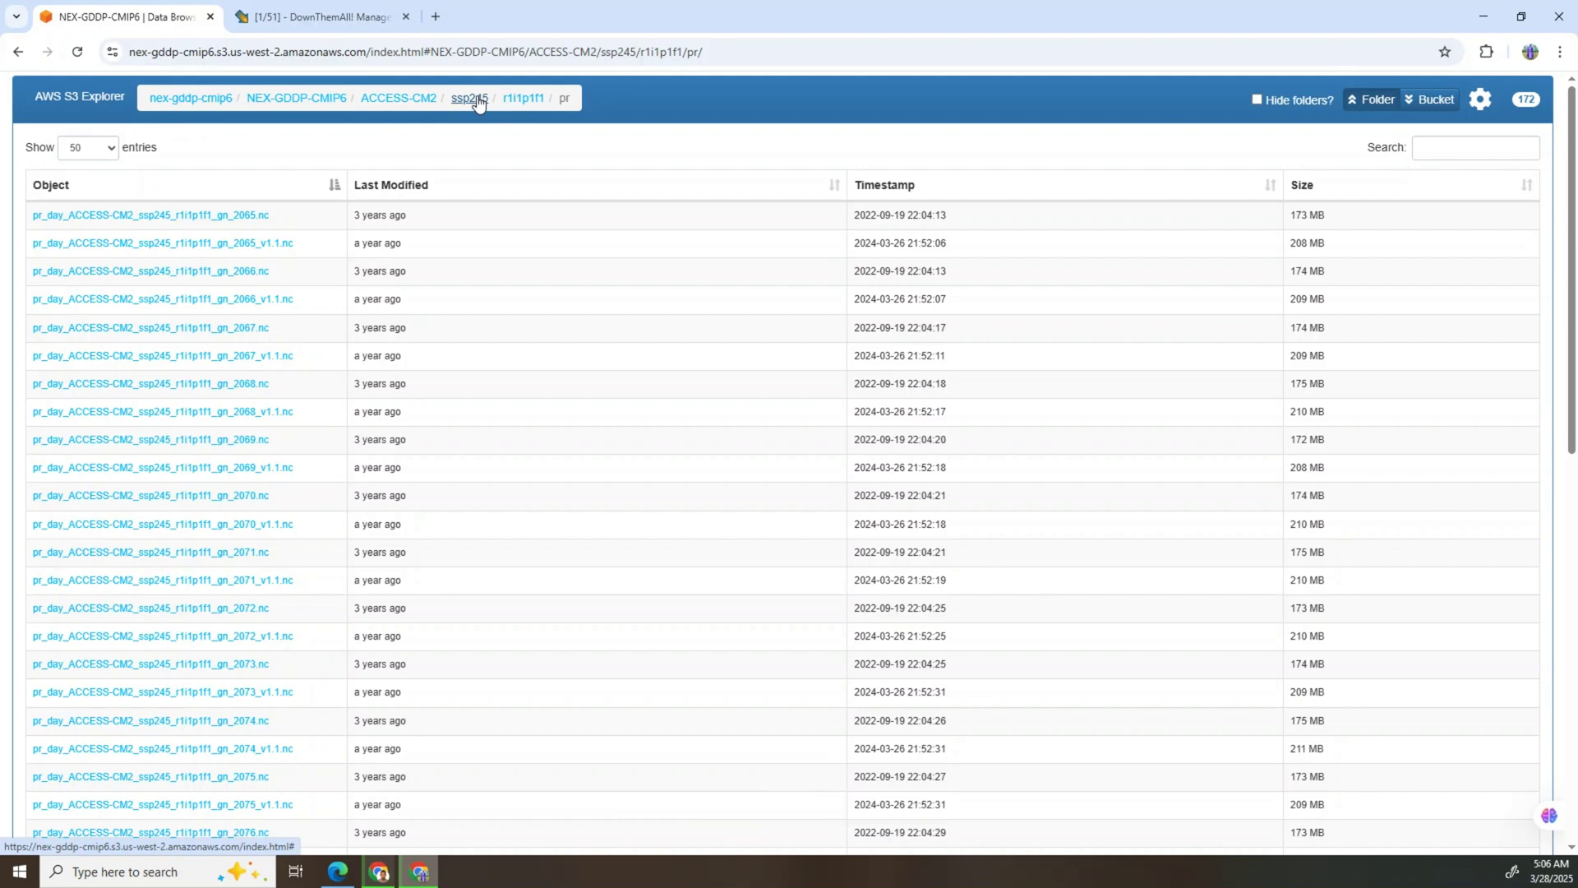
{"action": "left_click", "coordinate": [477, 100]}
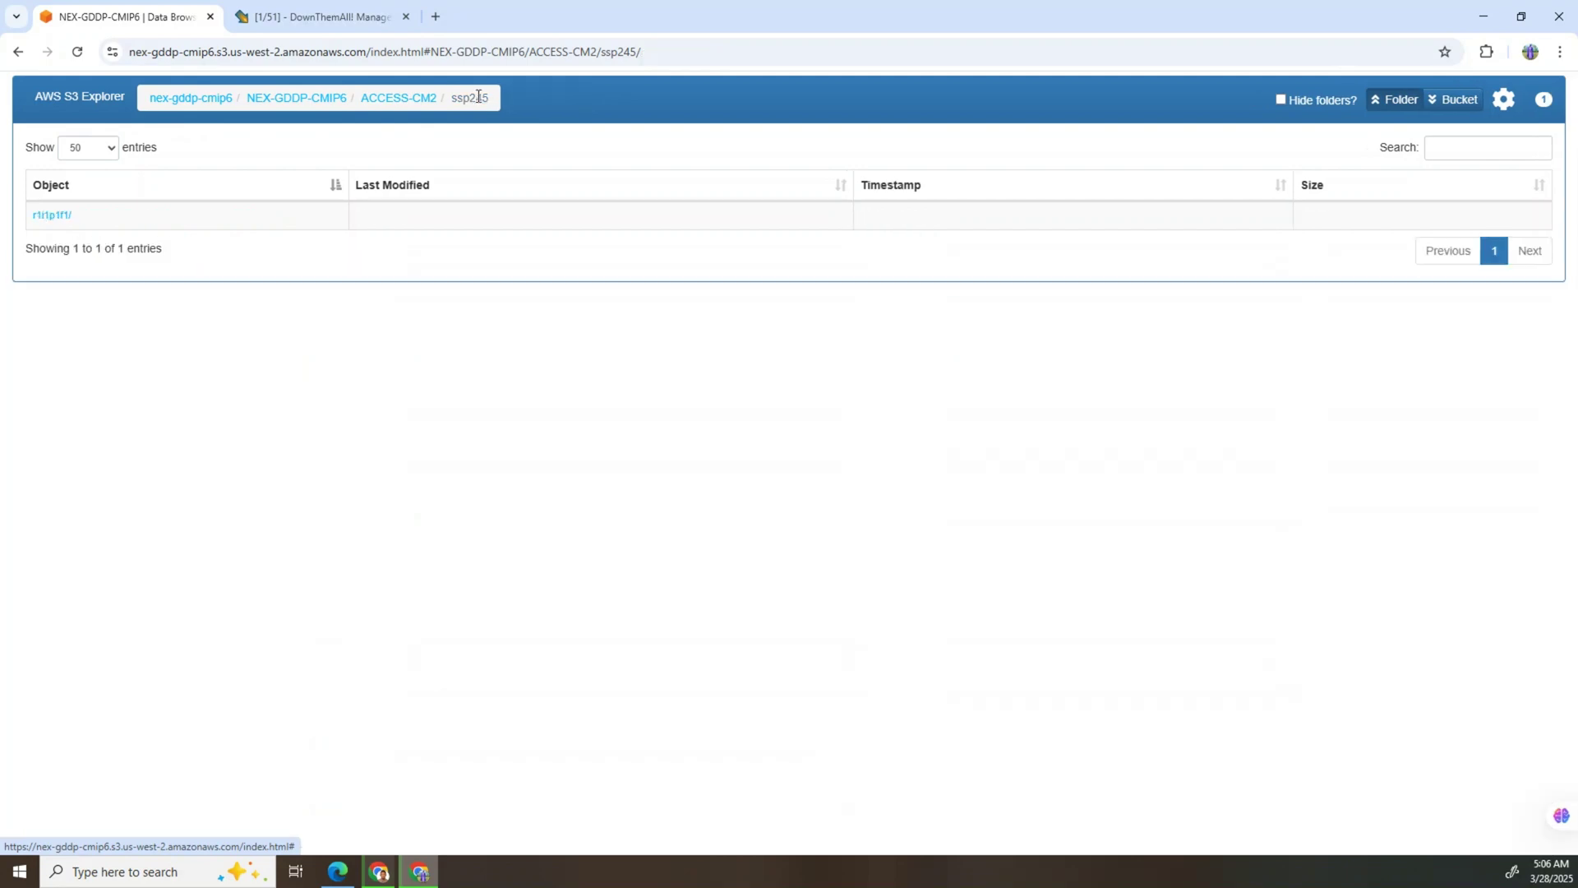
{"action": "left_click", "coordinate": [411, 100]}
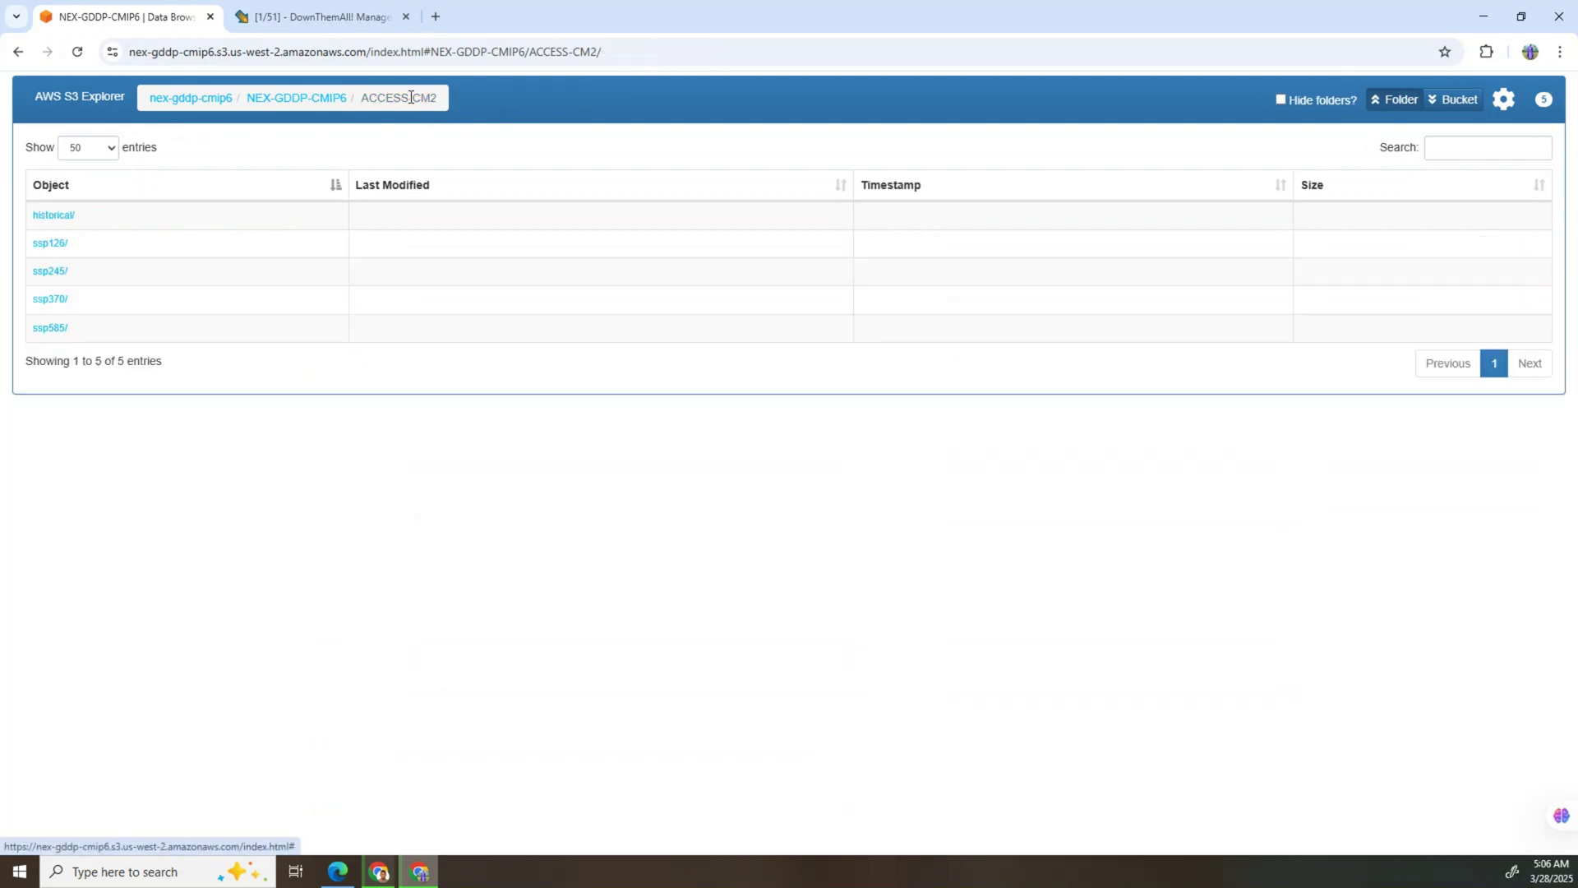
- Browse the ssp585 r1i1p1f1 pr folder's 172 precipitation files from 2015
{"action": "left_click", "coordinate": [51, 328]}
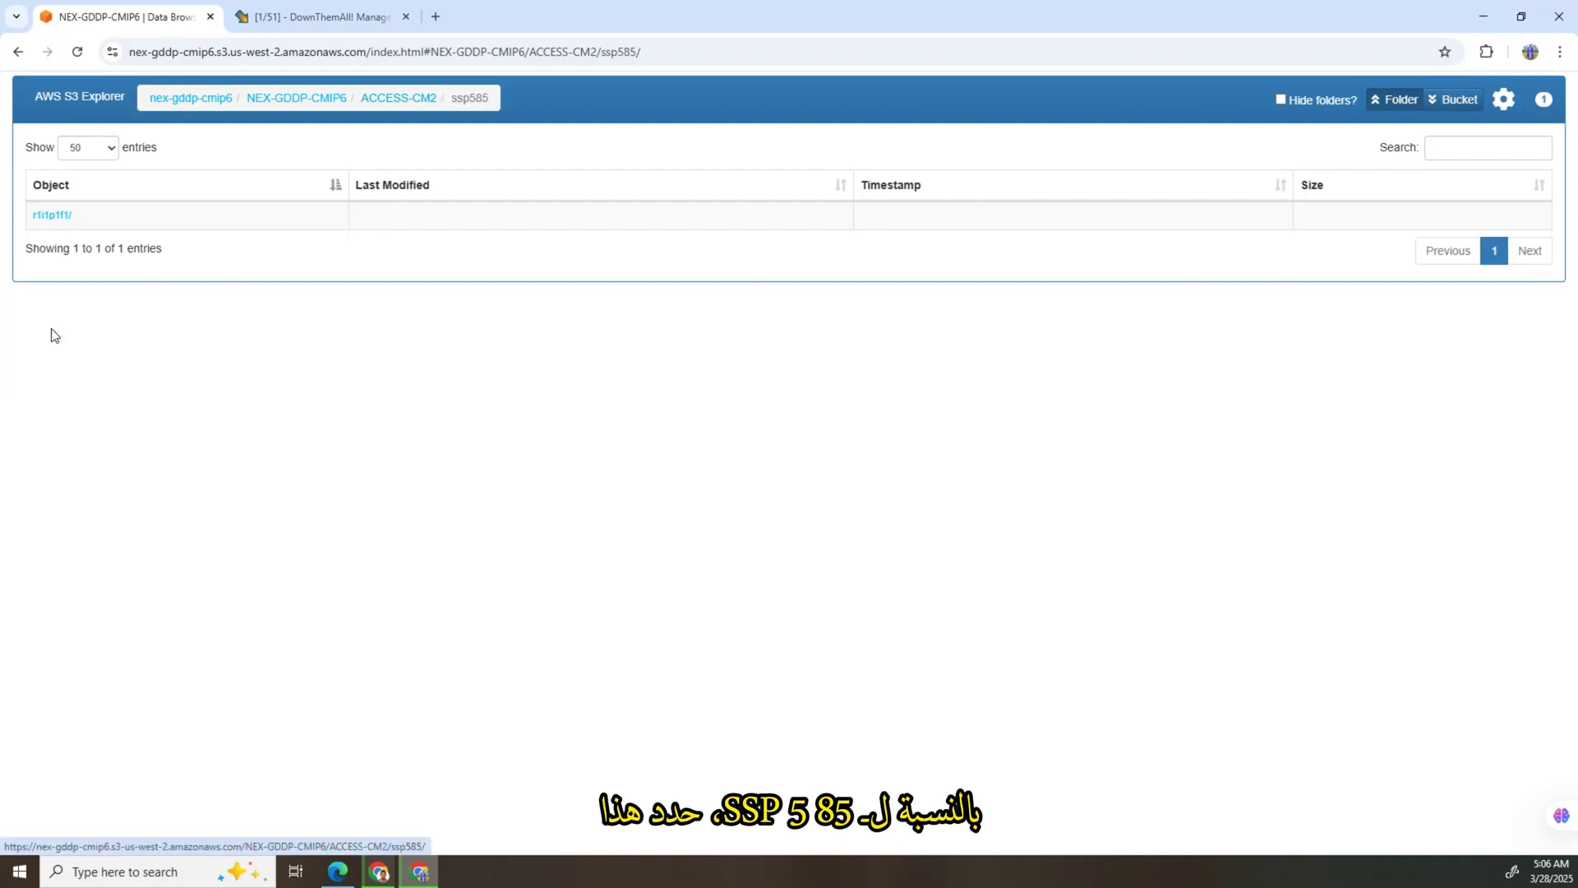
{"action": "left_click", "coordinate": [51, 216]}
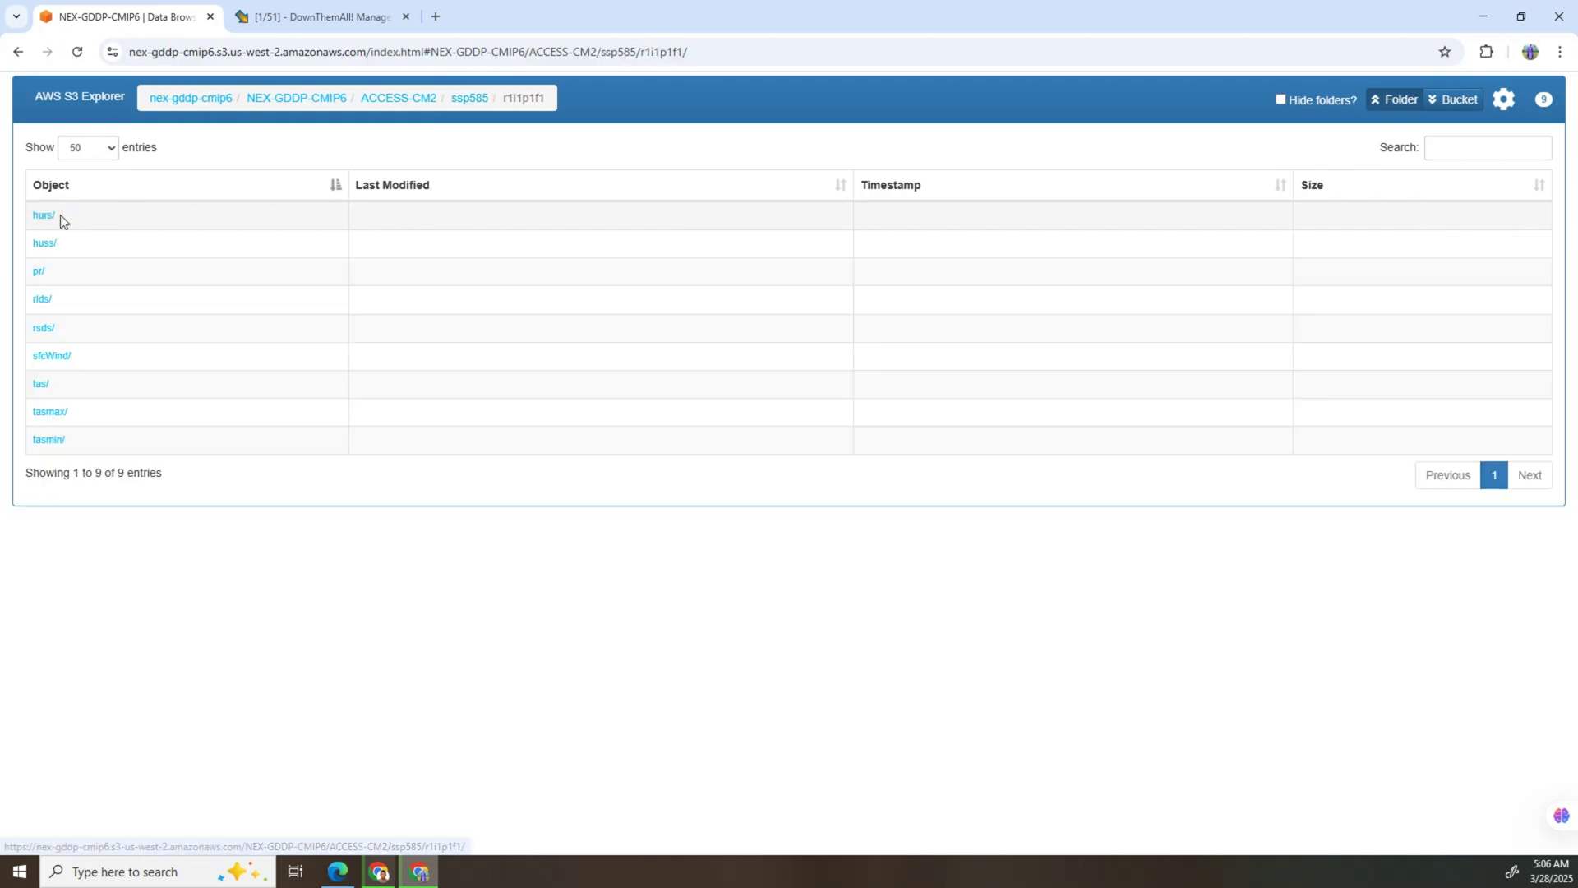
{"action": "left_click", "coordinate": [39, 273]}
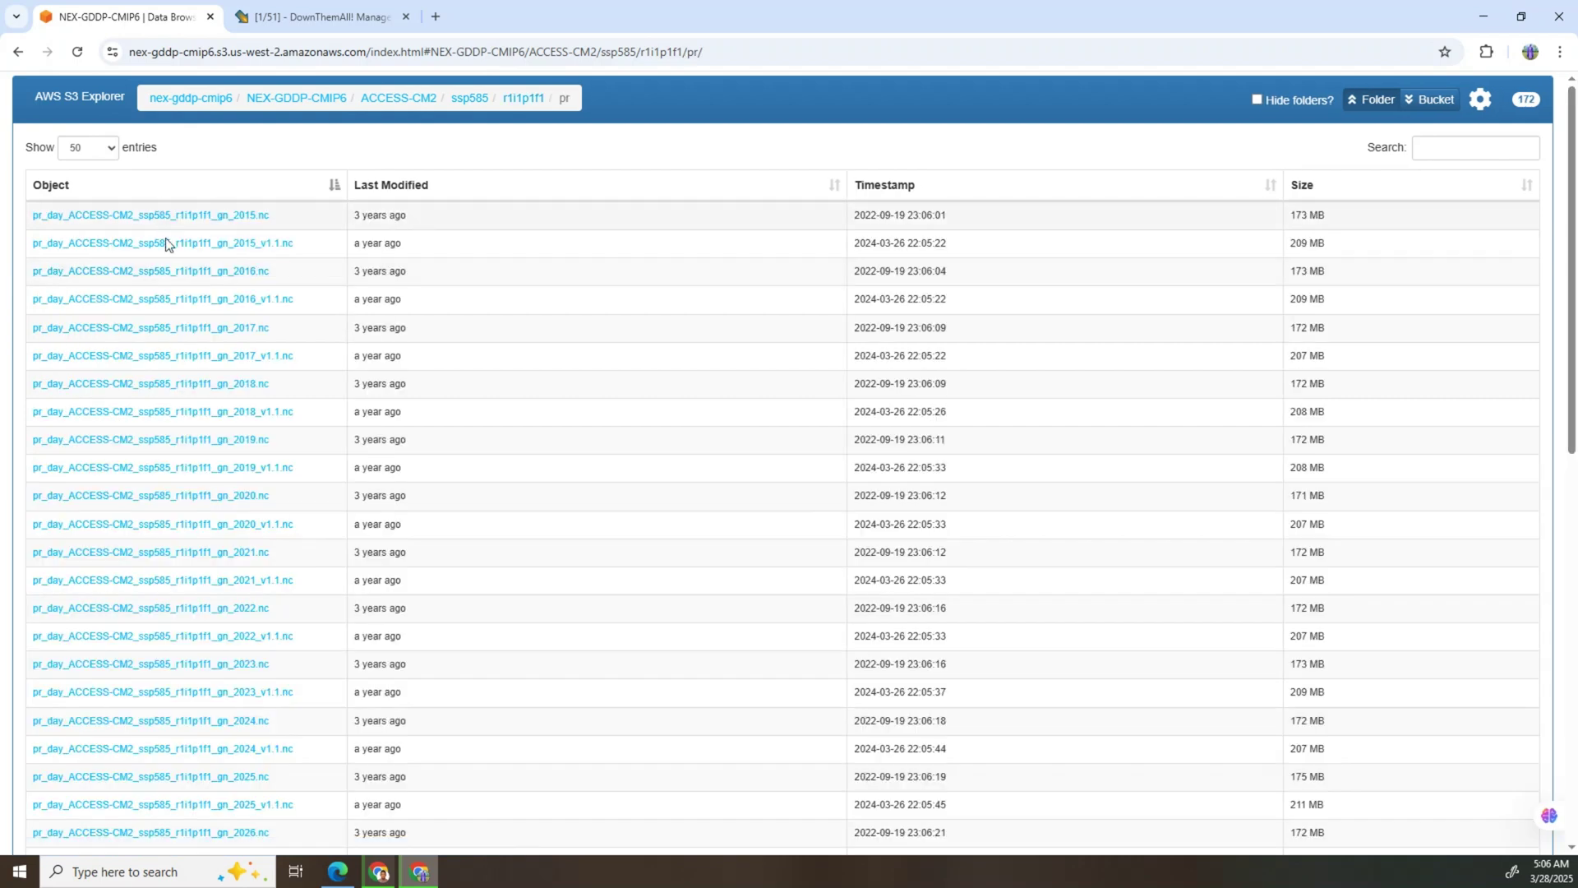
{"action": "scroll", "coordinate": [271, 666], "scroll_direction": "down", "scroll_amount": 10}
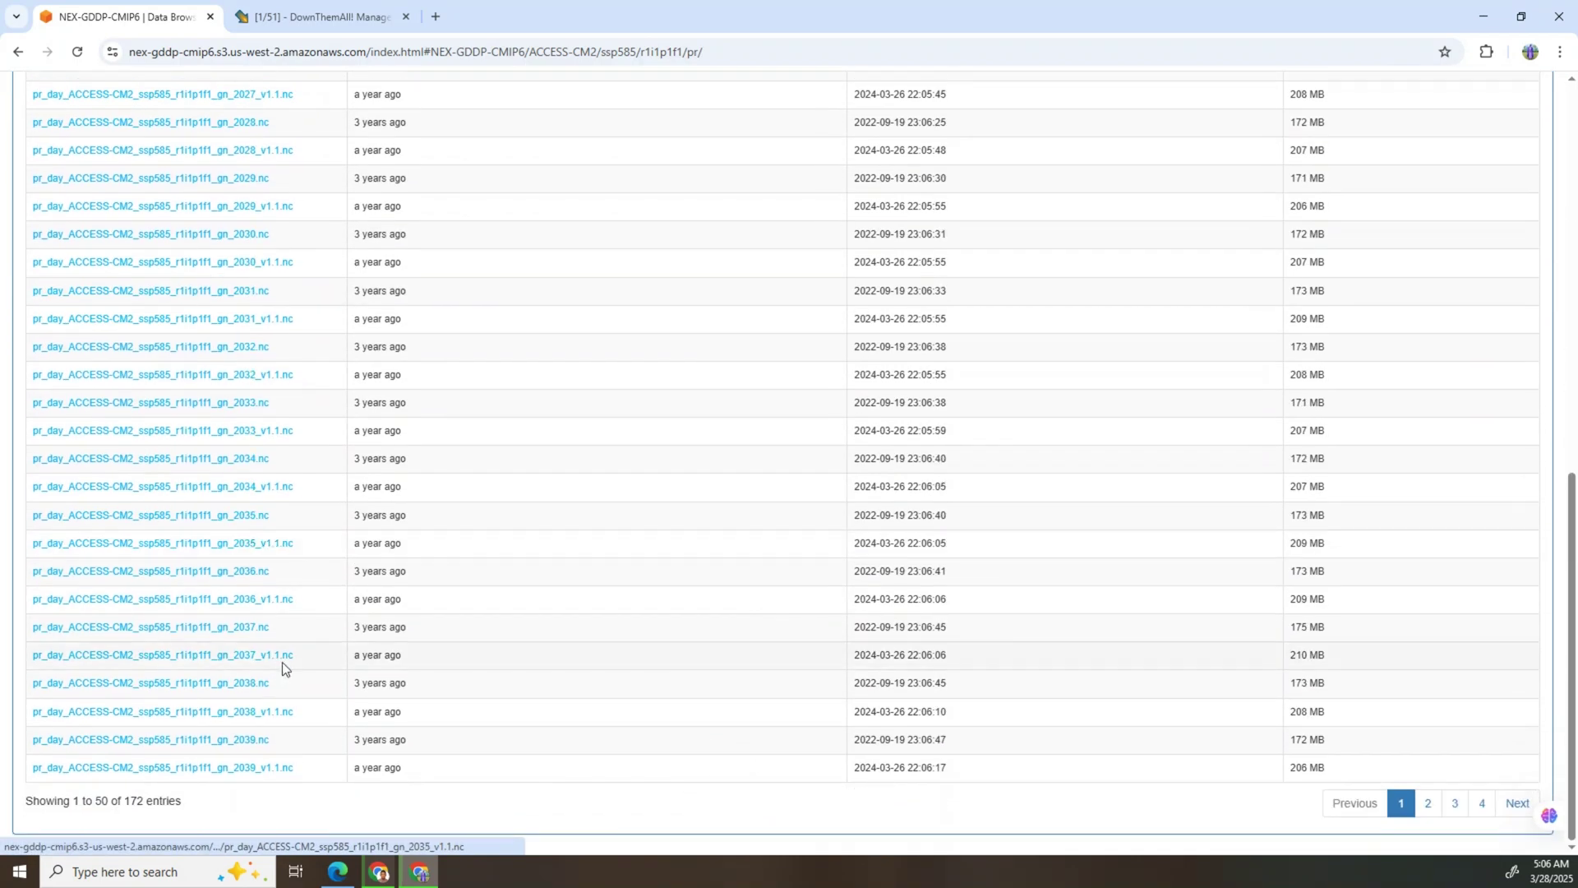
{"action": "scroll", "coordinate": [283, 666], "scroll_direction": "up", "scroll_amount": 10}
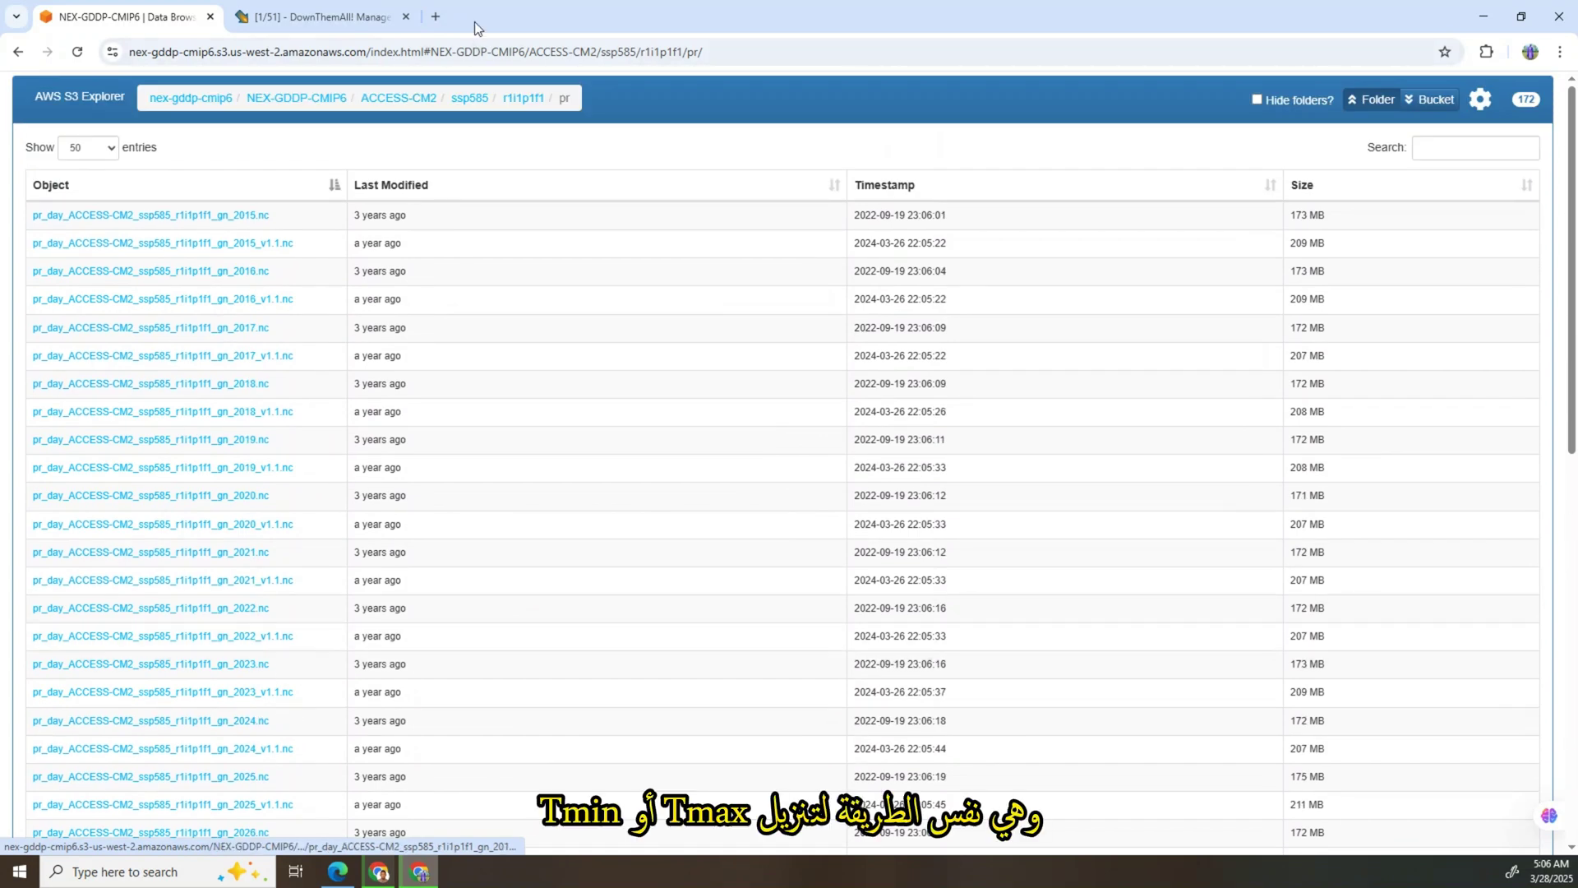
- Return from ACCESS-CM2 to the ssp245 r1i1p1f1 folder with its nine variable folders
{"action": "left_click", "coordinate": [403, 98]}
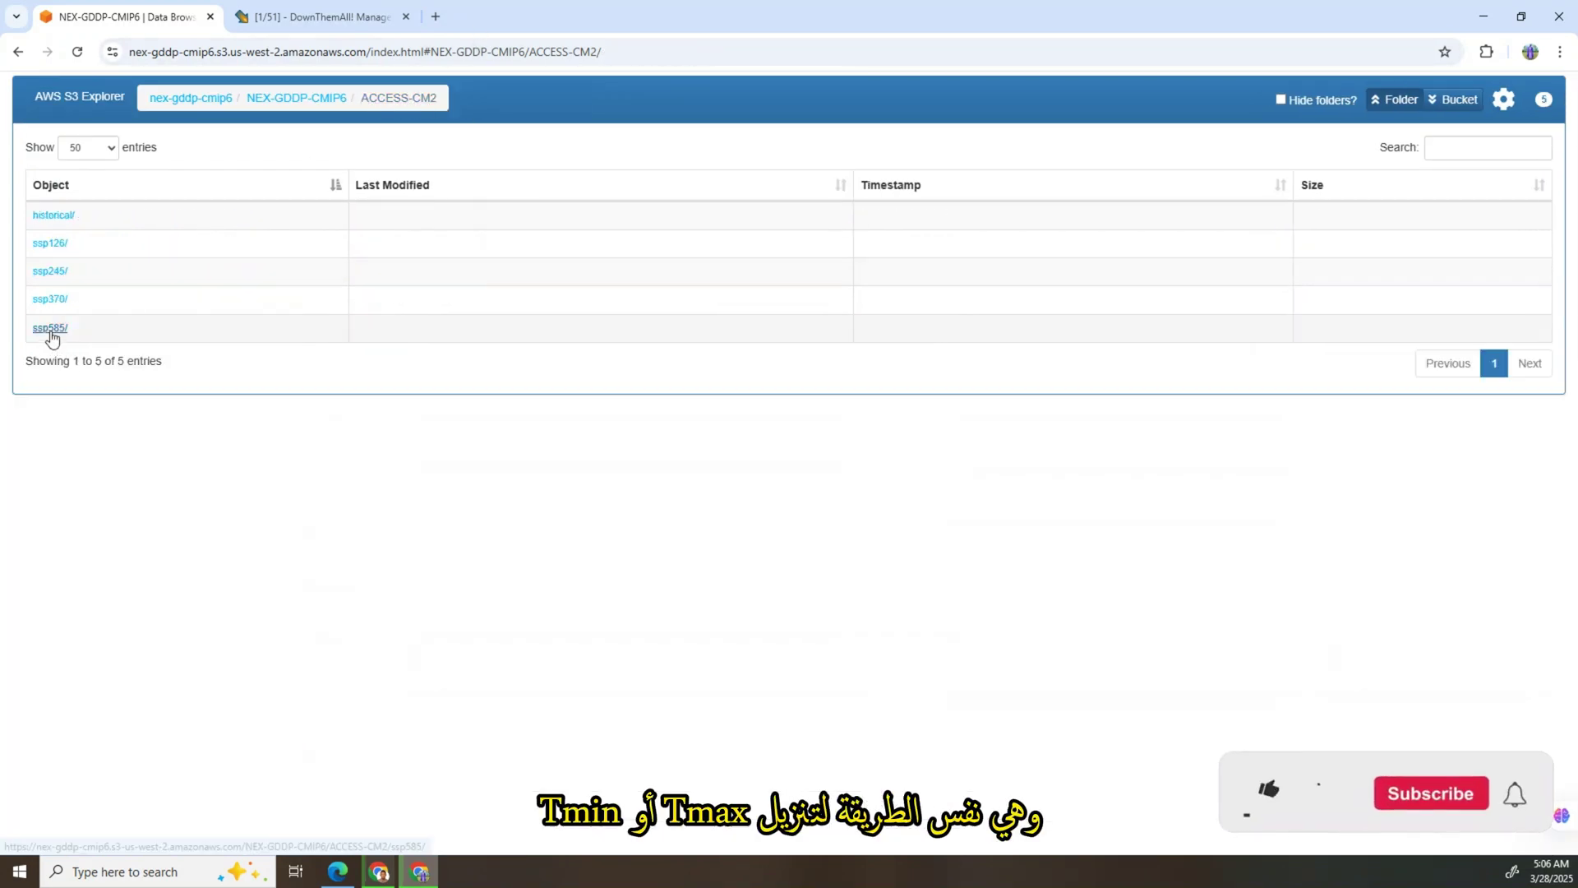
{"action": "left_click", "coordinate": [50, 270]}
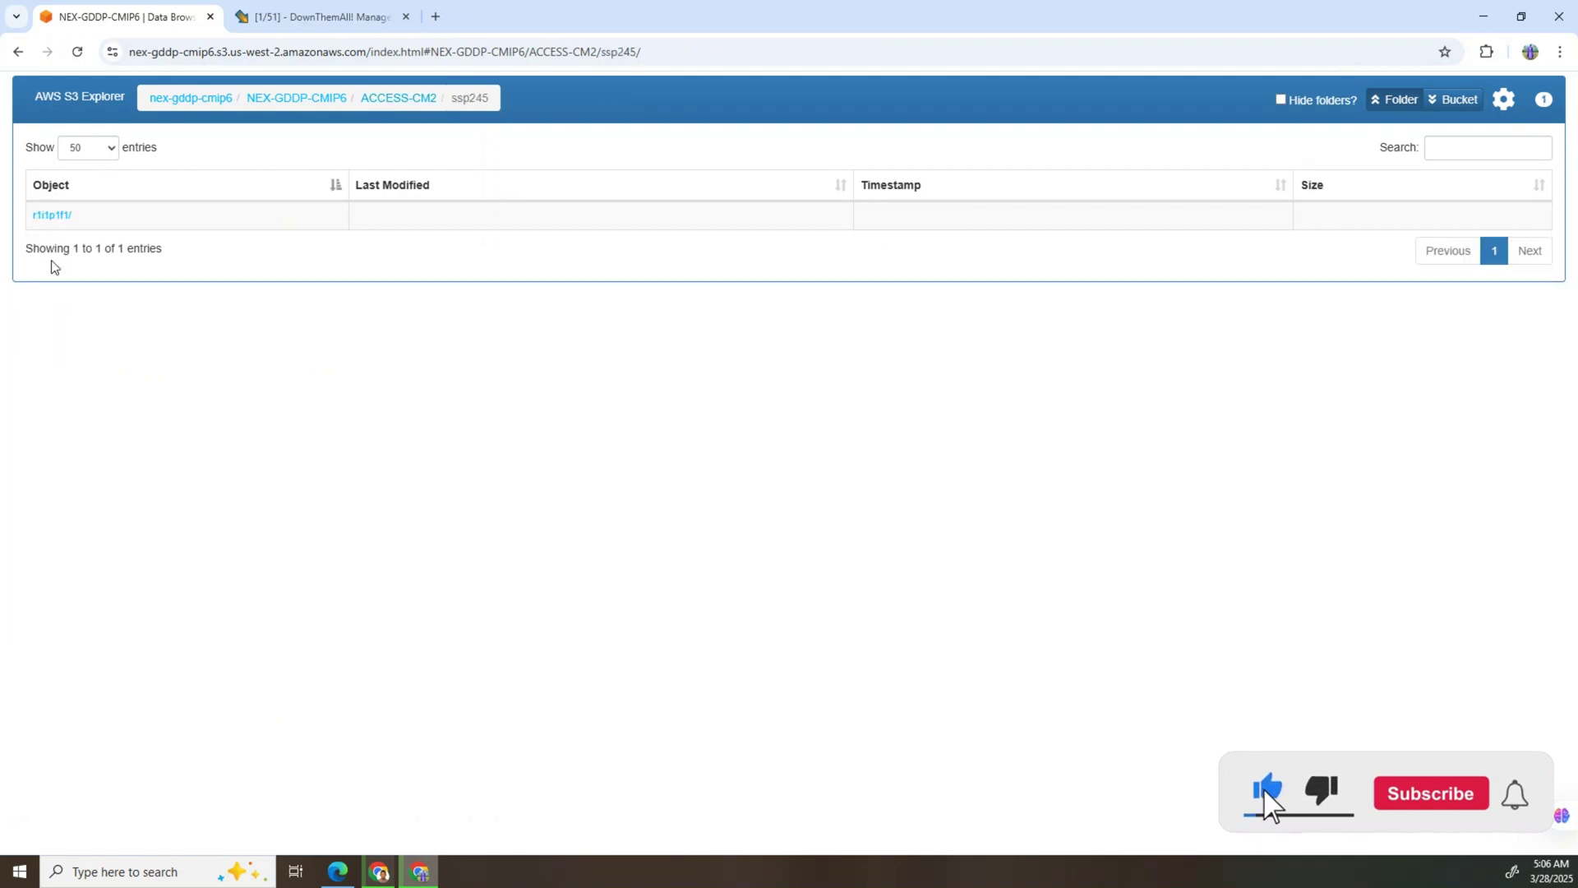
{"action": "left_click", "coordinate": [50, 217]}
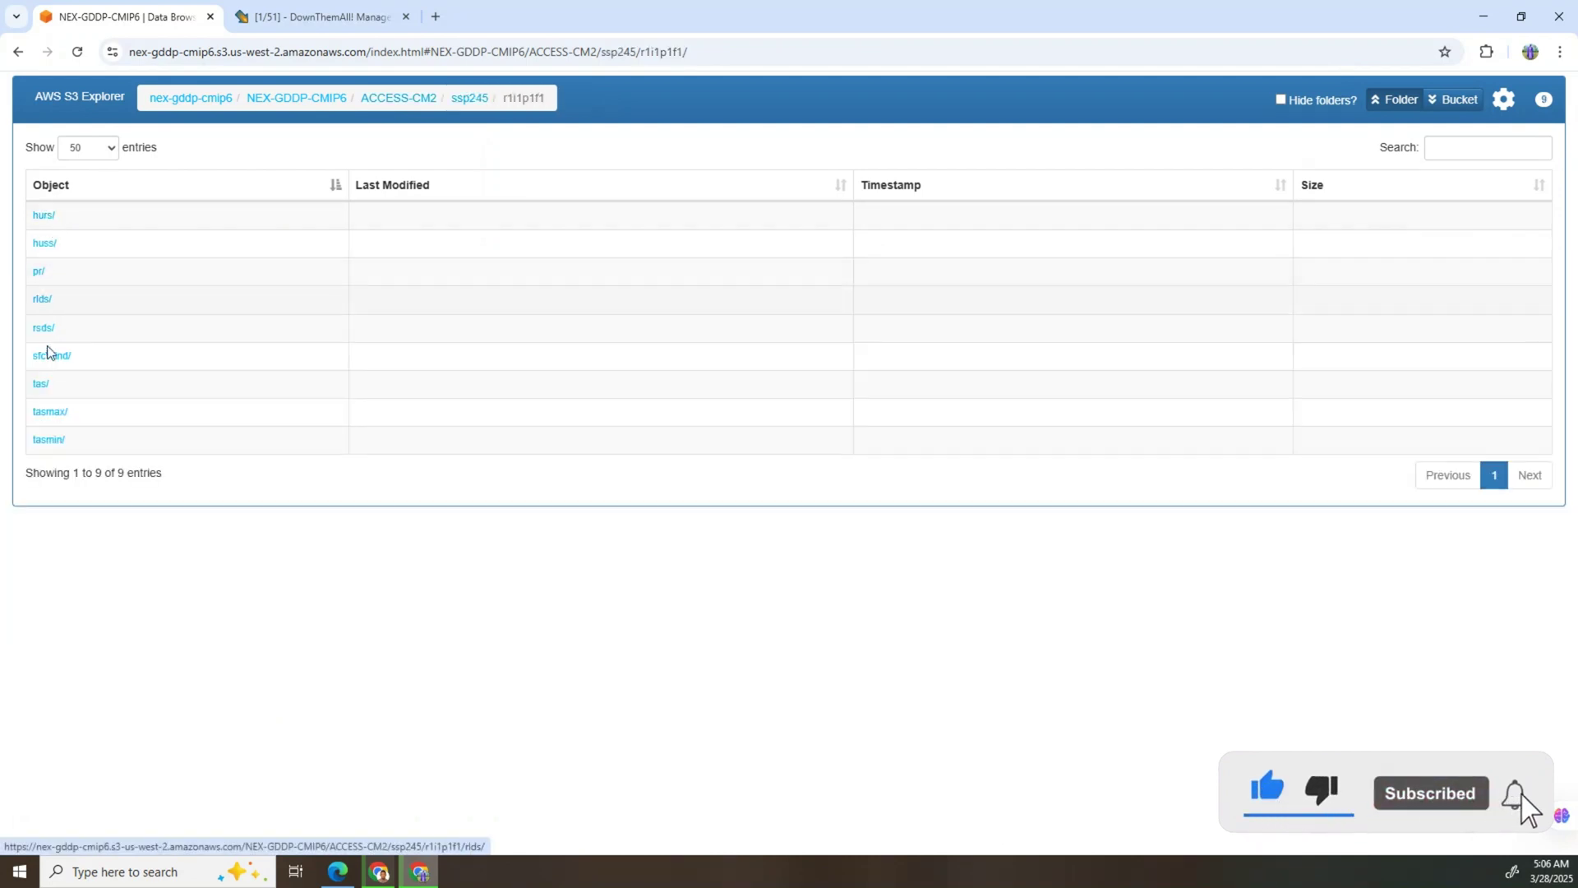